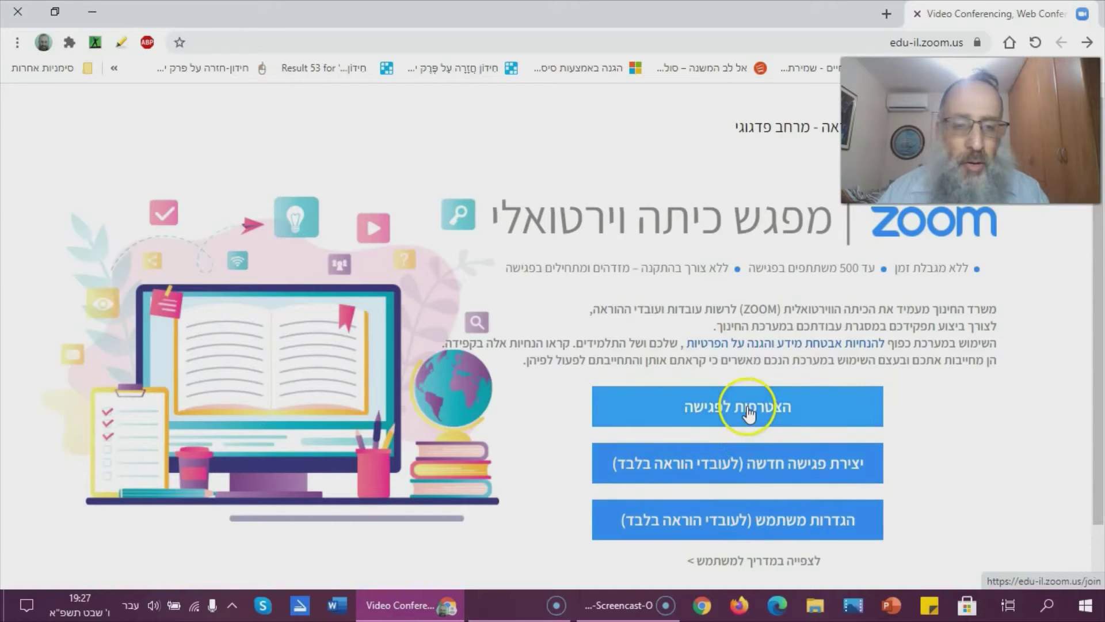
Open the teaching staff's user settings and sign in with the user code and account password
click(734, 527)
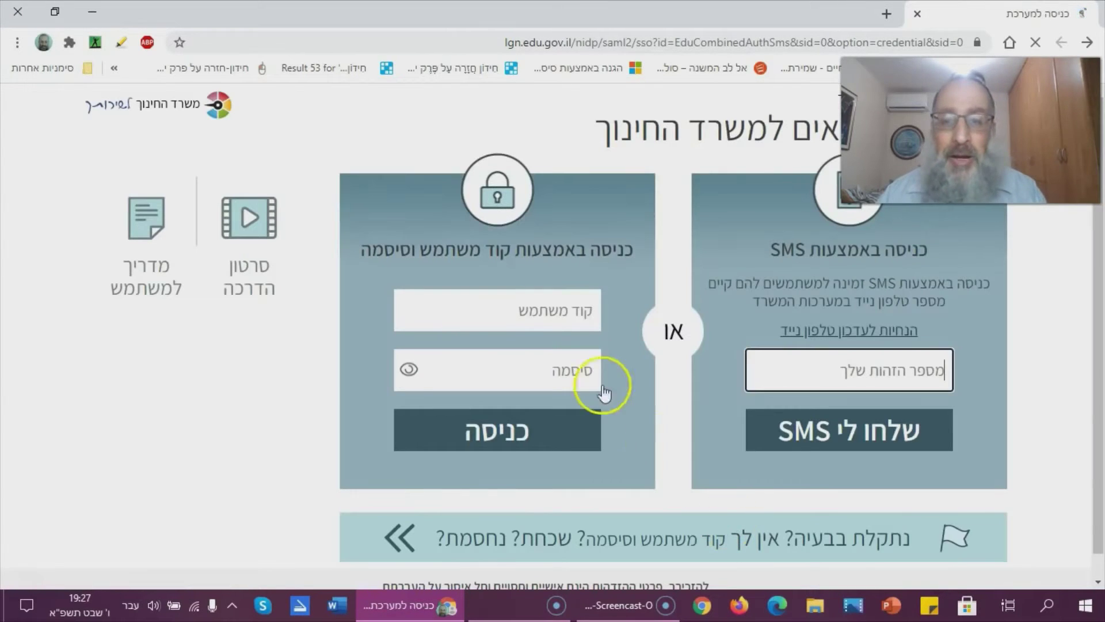
click(564, 315)
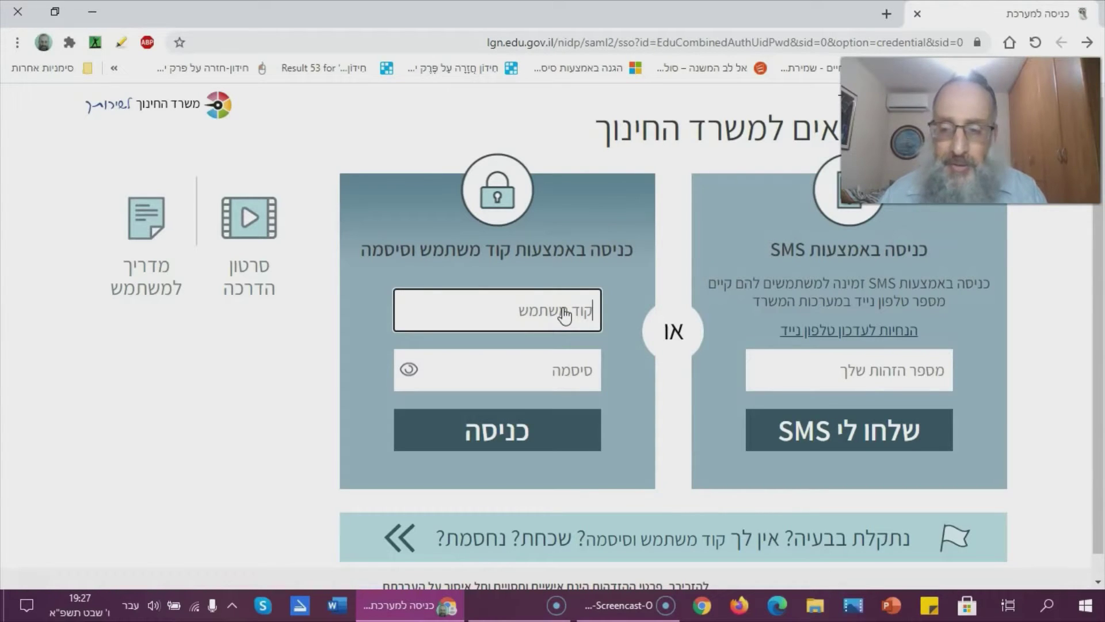
click(902, 372)
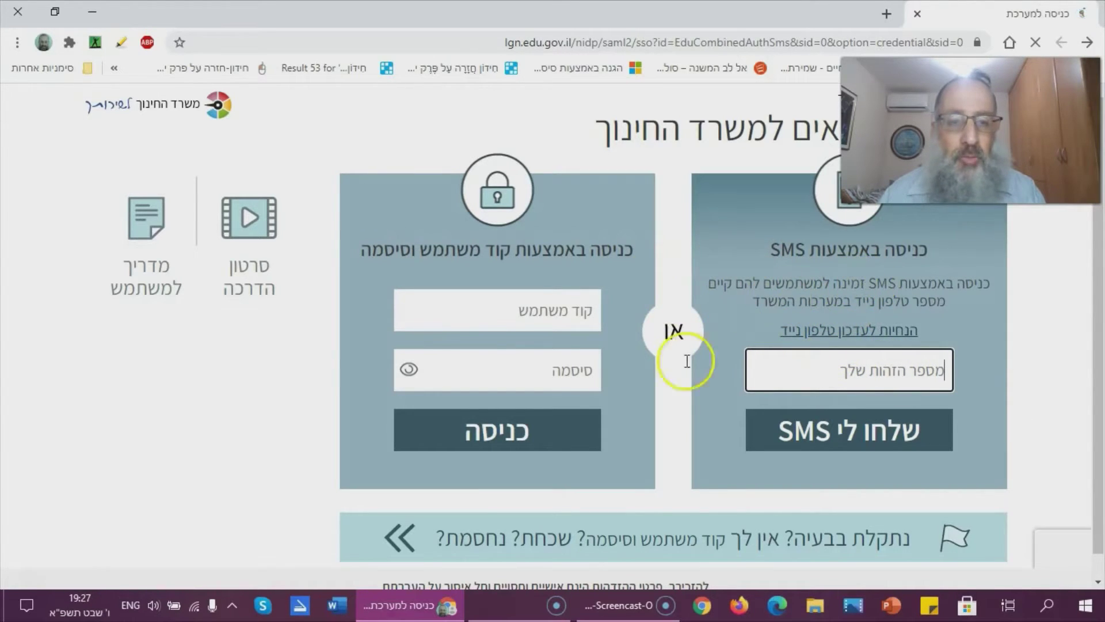
click(523, 314)
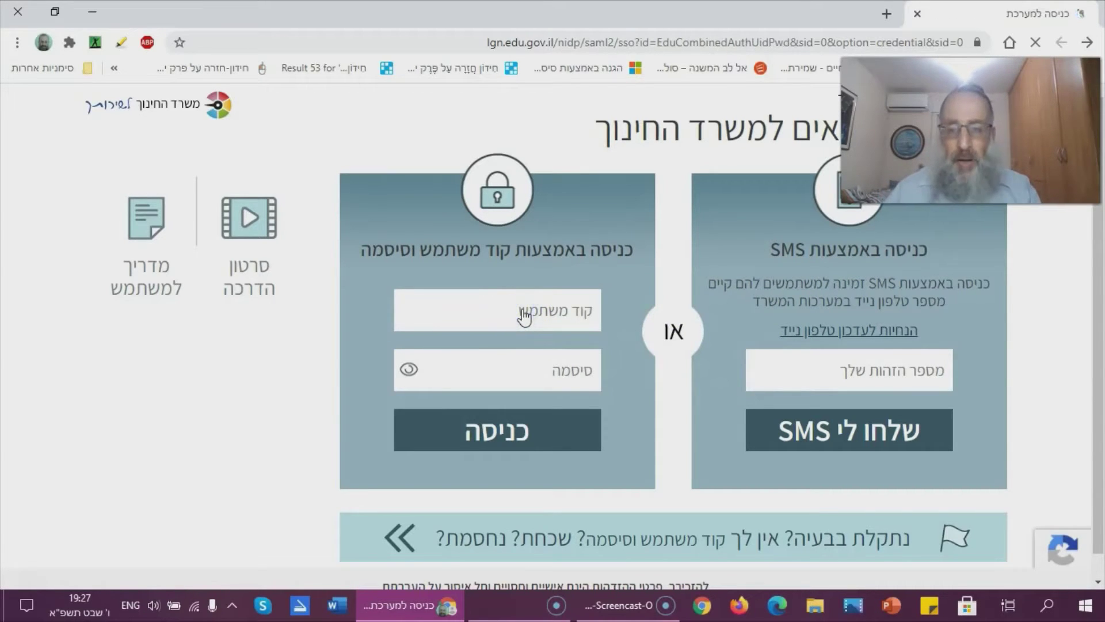
click(526, 315)
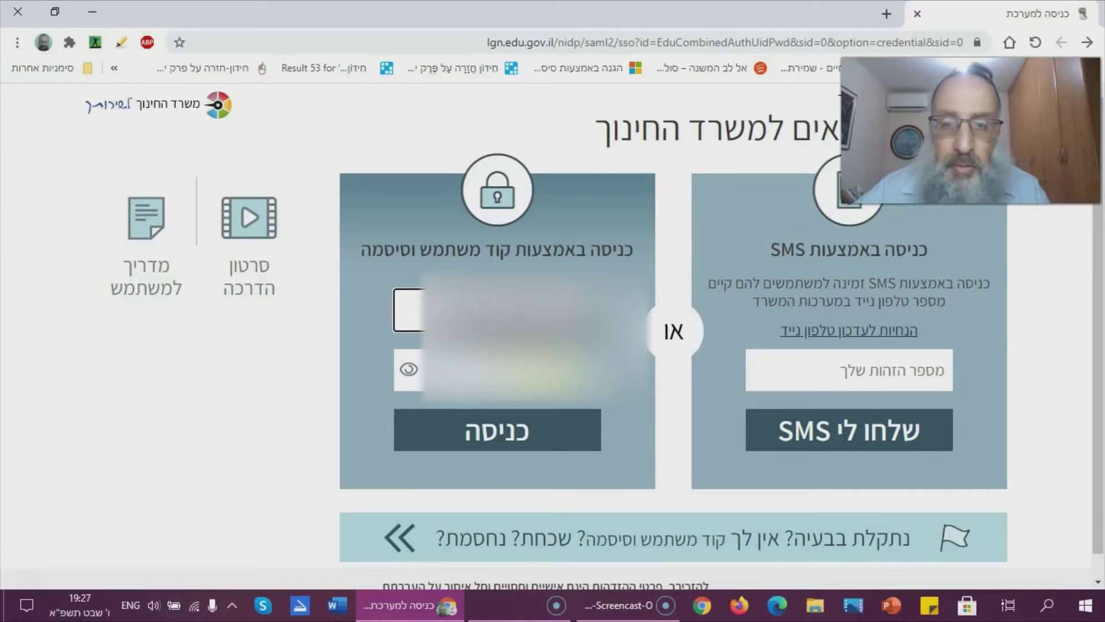
key(Tab)
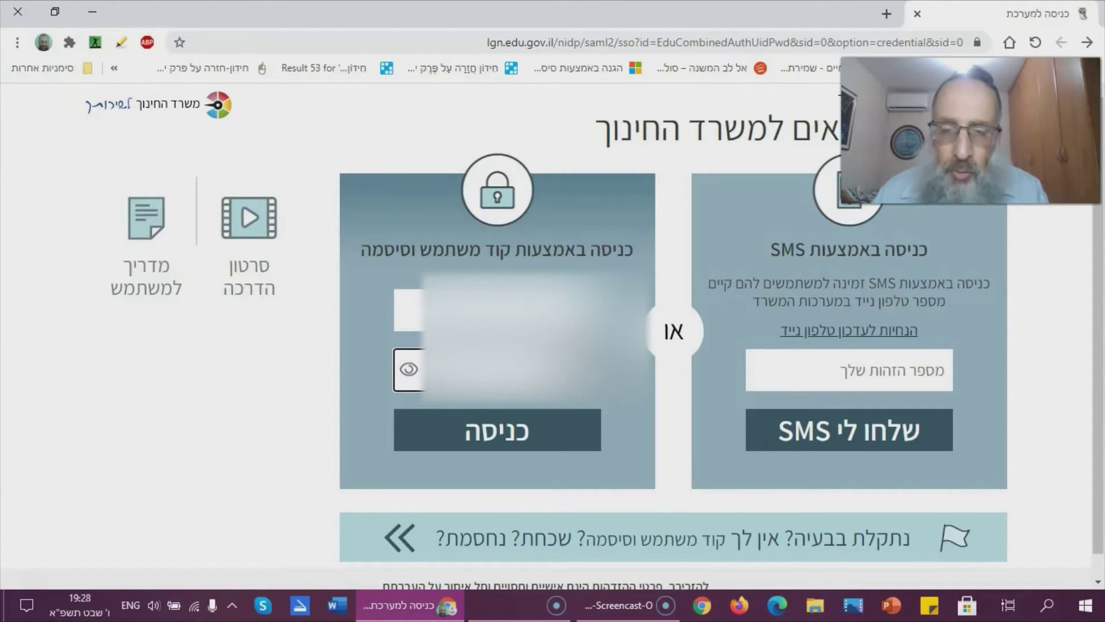
click(409, 371)
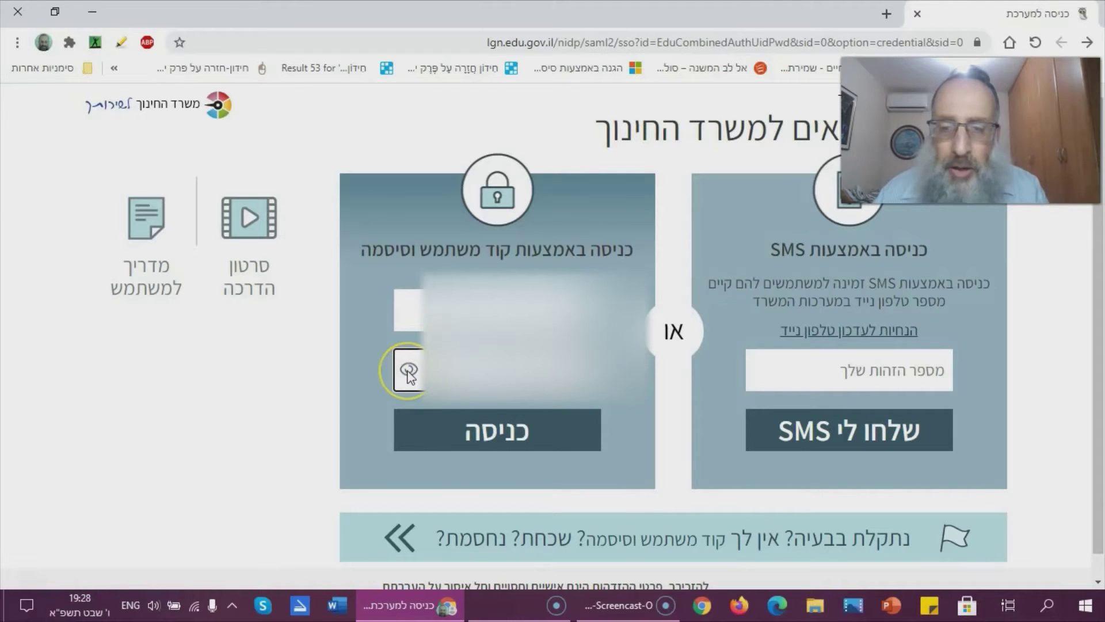
click(495, 433)
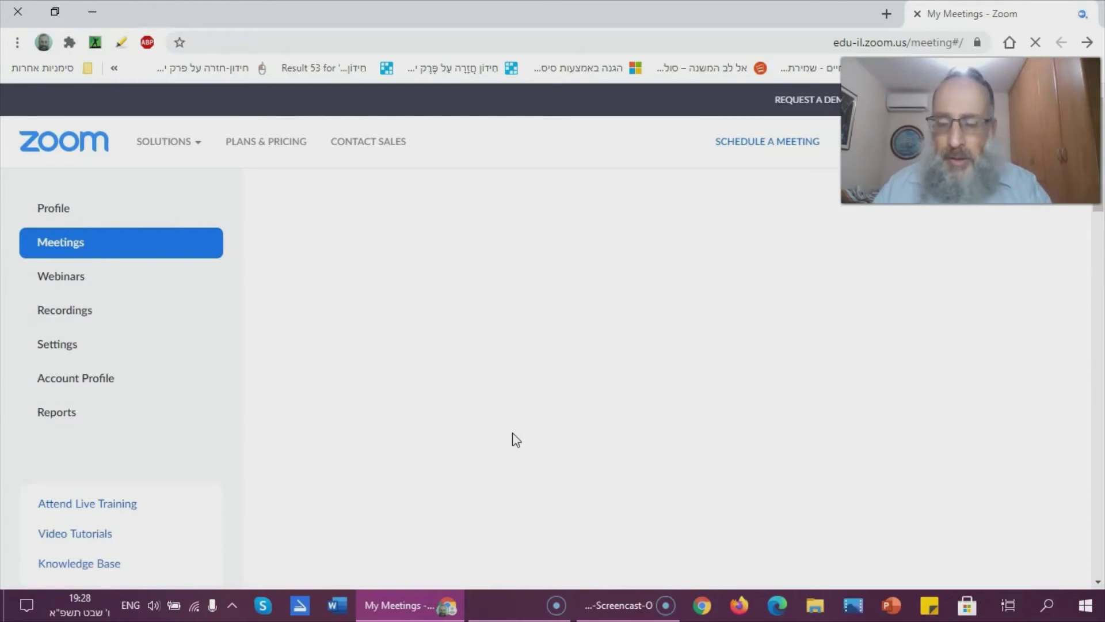
Start scheduling a new meeting and set its topic to "קישור קבוע למפגשי ה'זום' שלי", aligned right-to-left
click(65, 245)
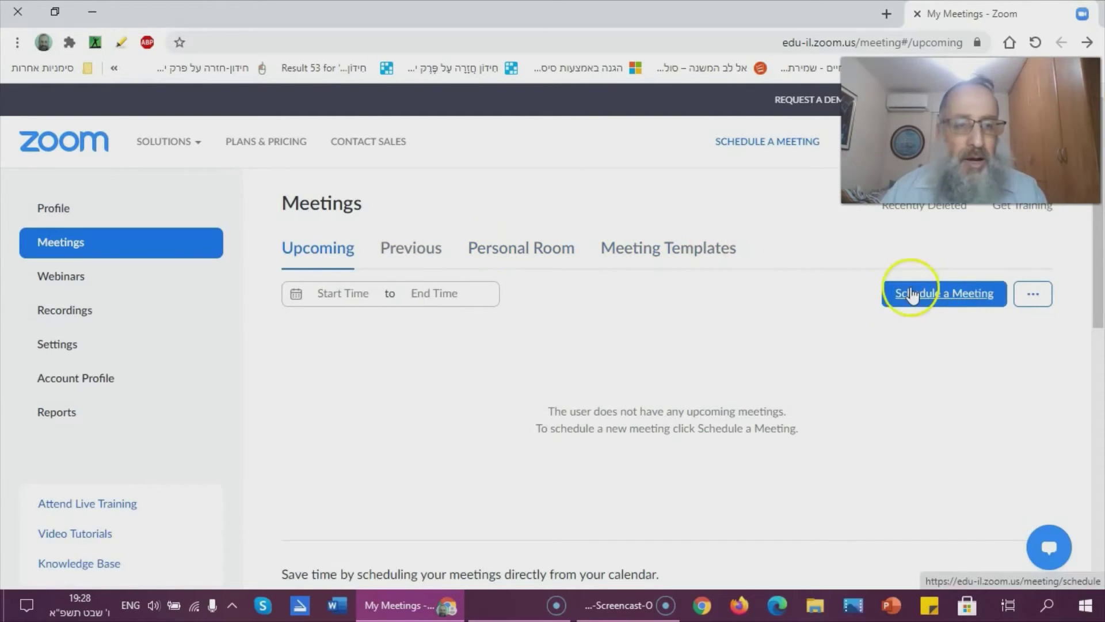
click(944, 304)
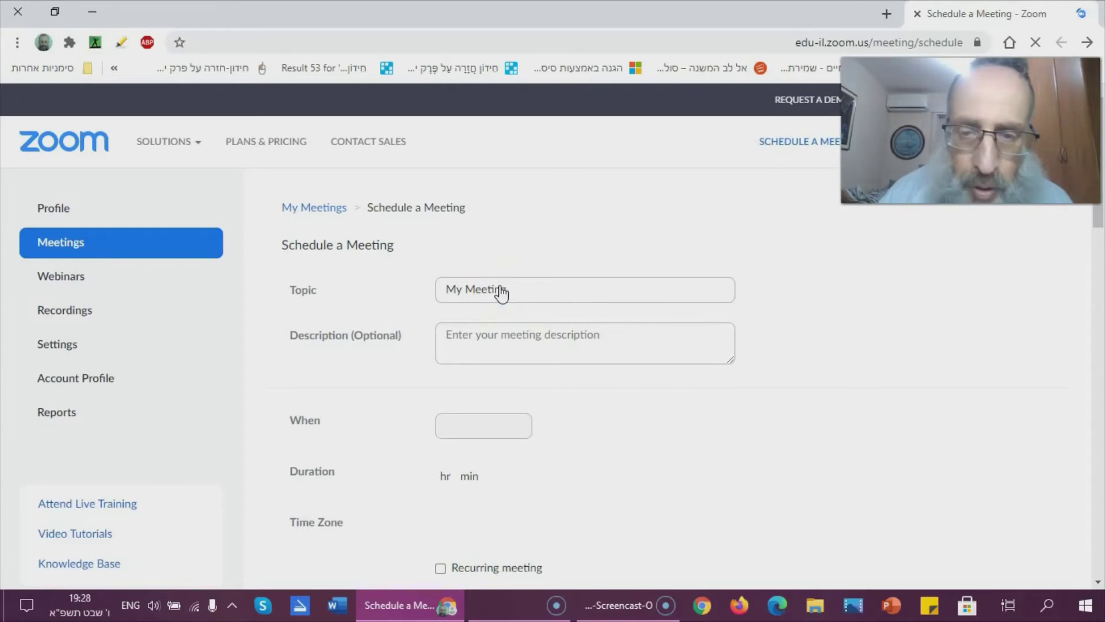
click(479, 293)
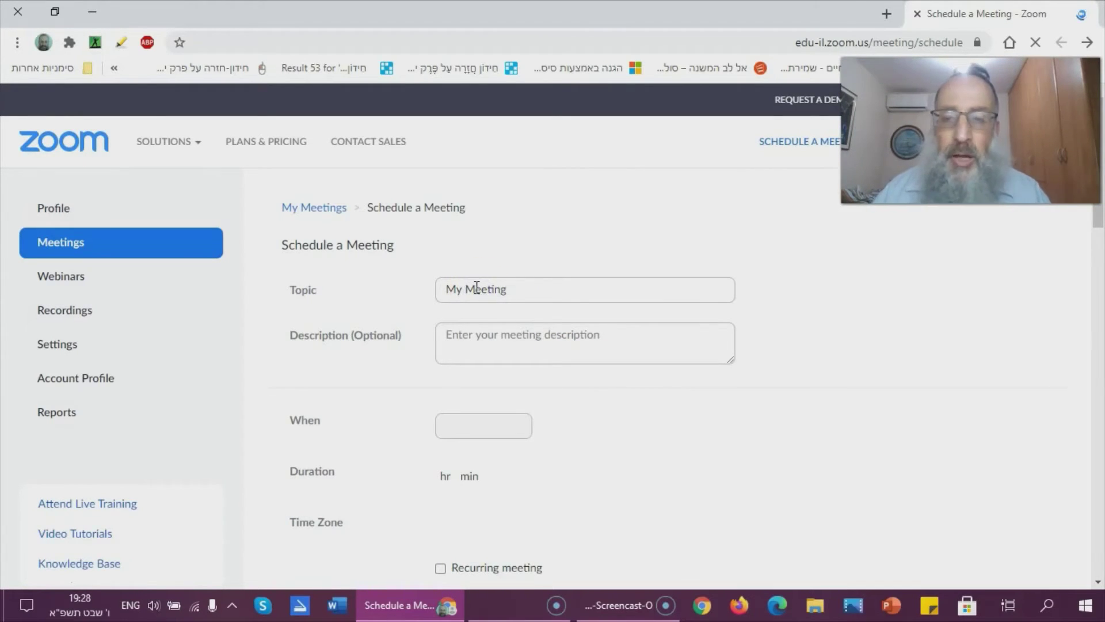
double_click(476, 288)
click(476, 288)
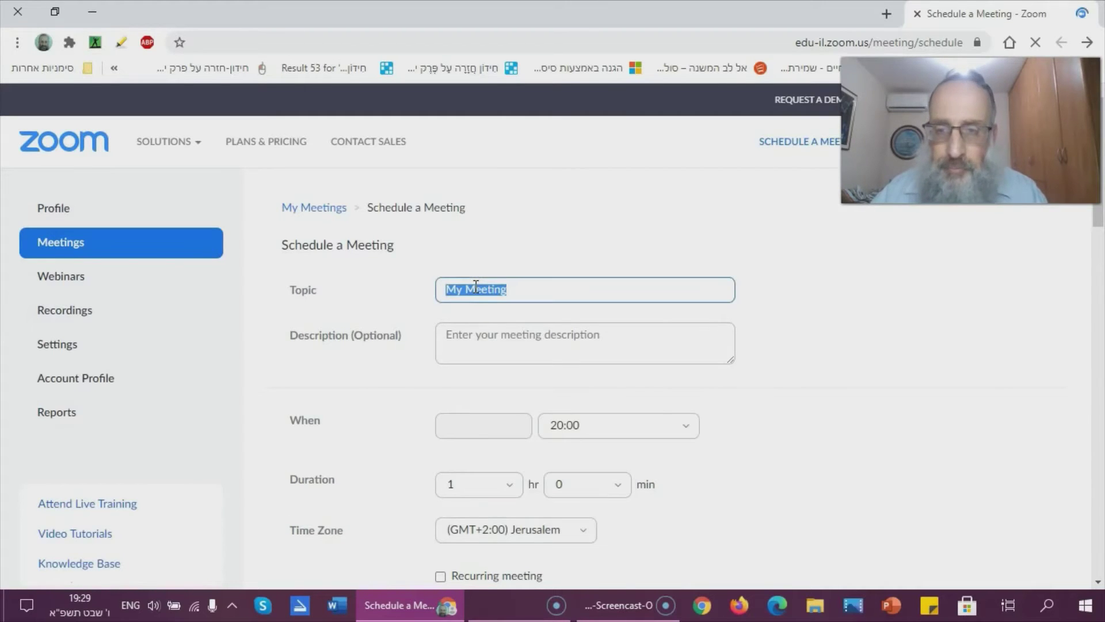
key(alt+shift)
text(ק)
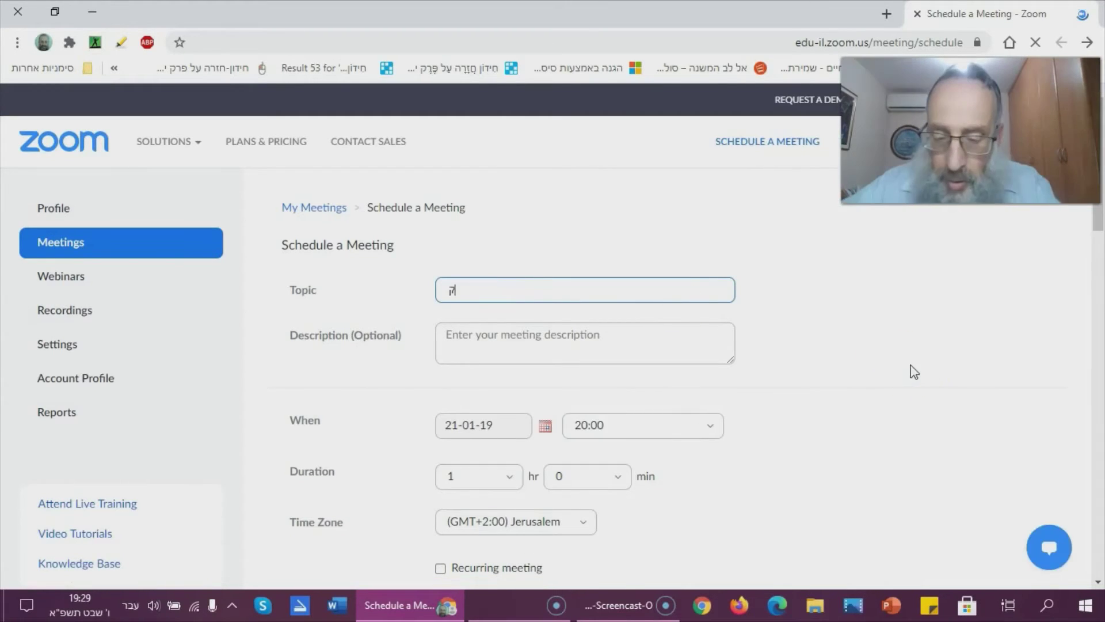
text(ישור ק)
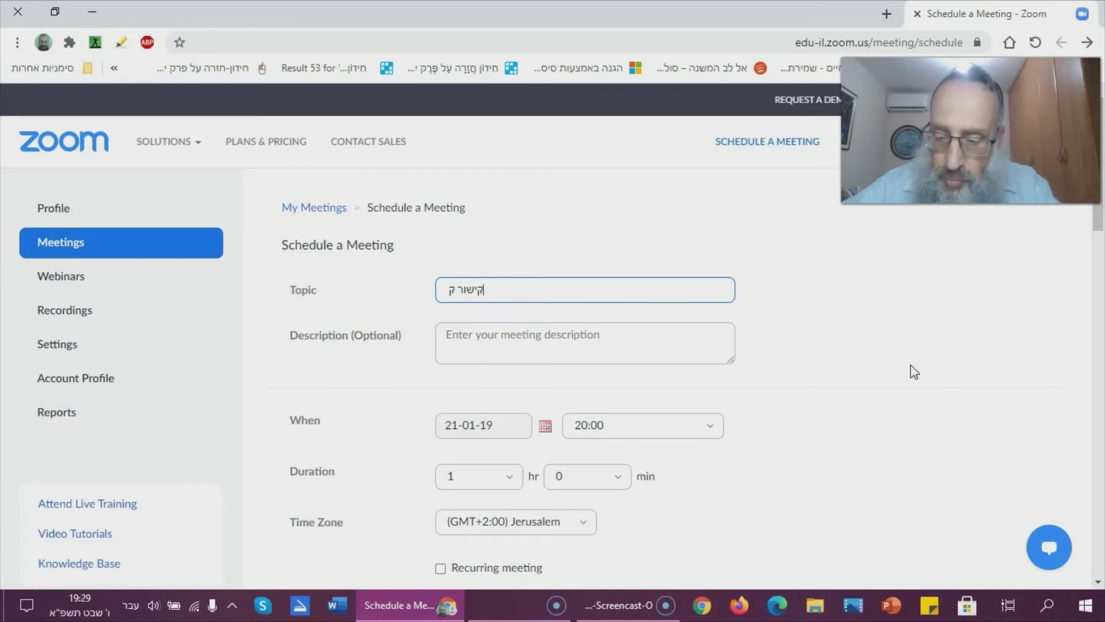
text(בוע למפ)
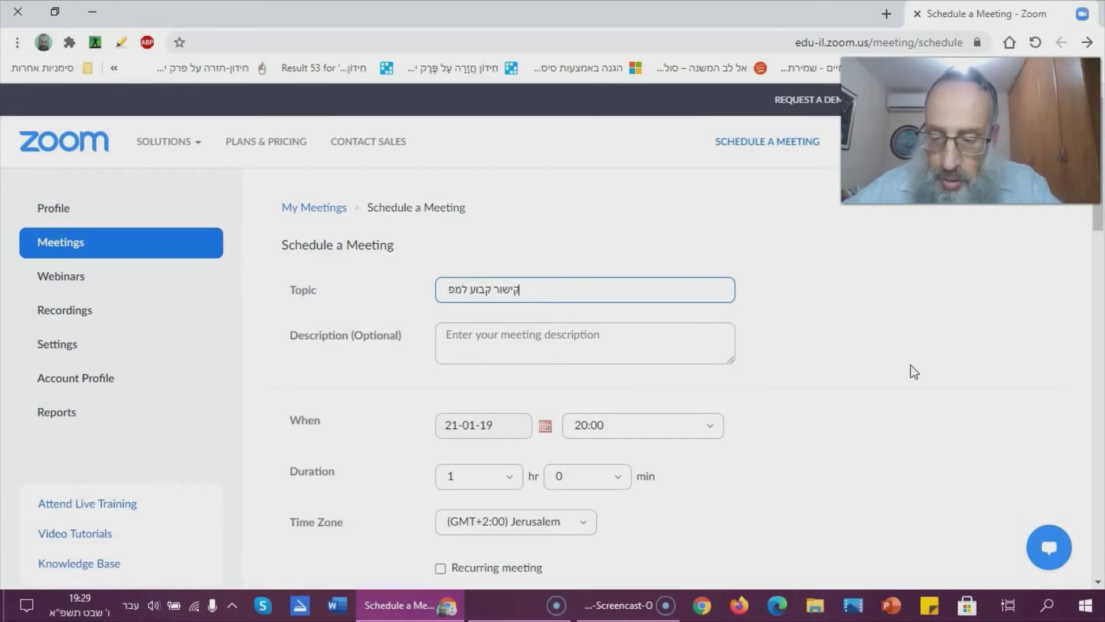
text(גשי ה'זום)
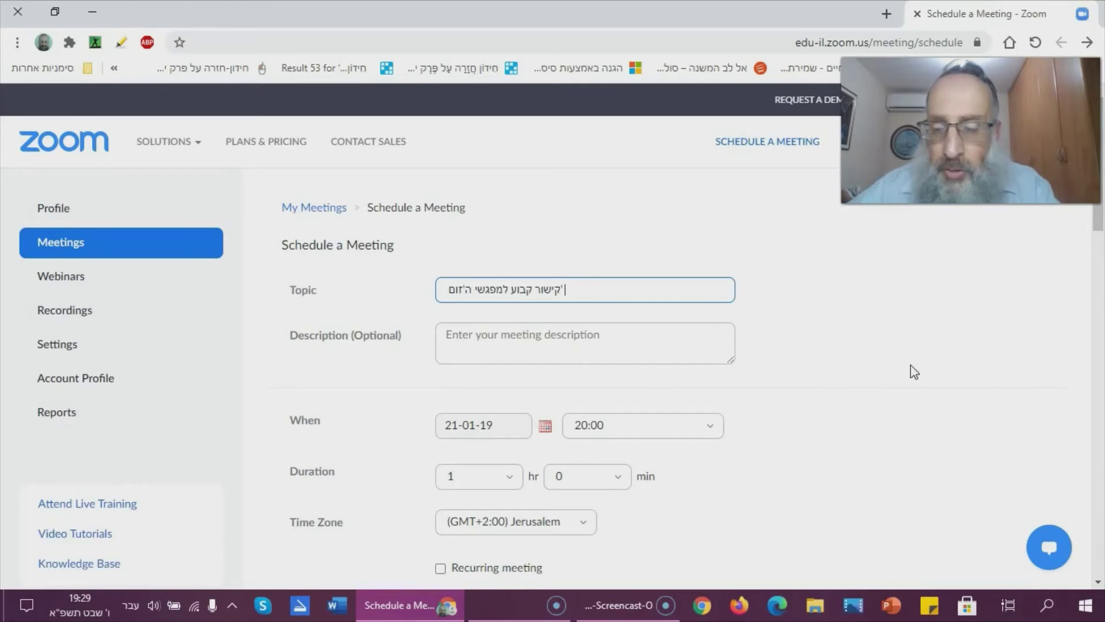
text(' שלי)
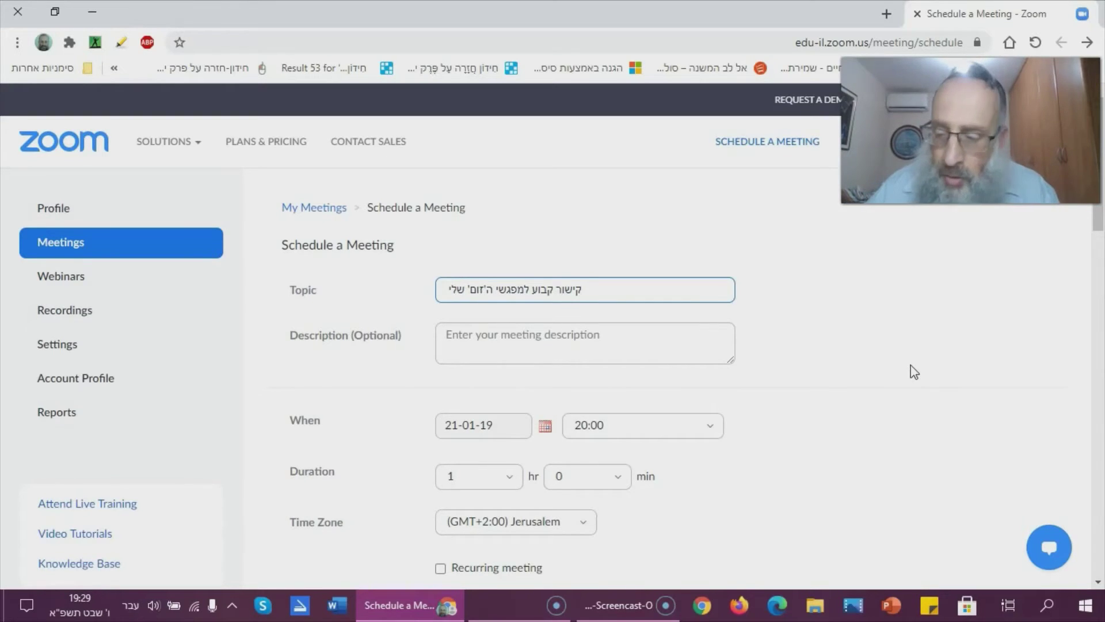
key(ctrl+Shift_R)
click(940, 371)
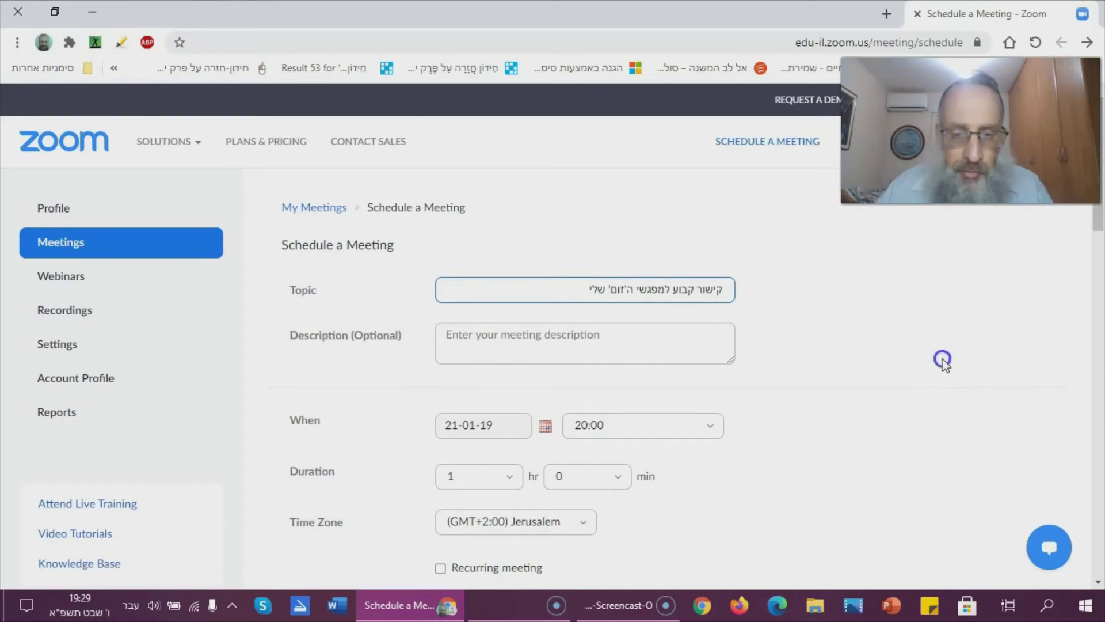
Try the recurring meeting option, view its recurrence frequencies, and turn recurrence off again
scroll(944, 364, down, 5)
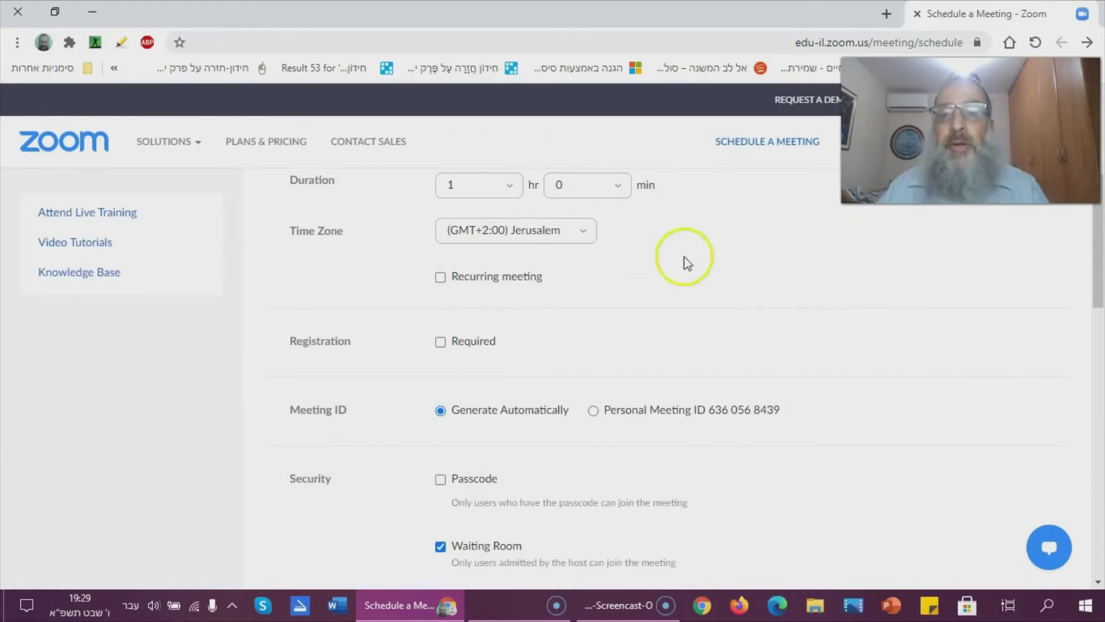
click(440, 279)
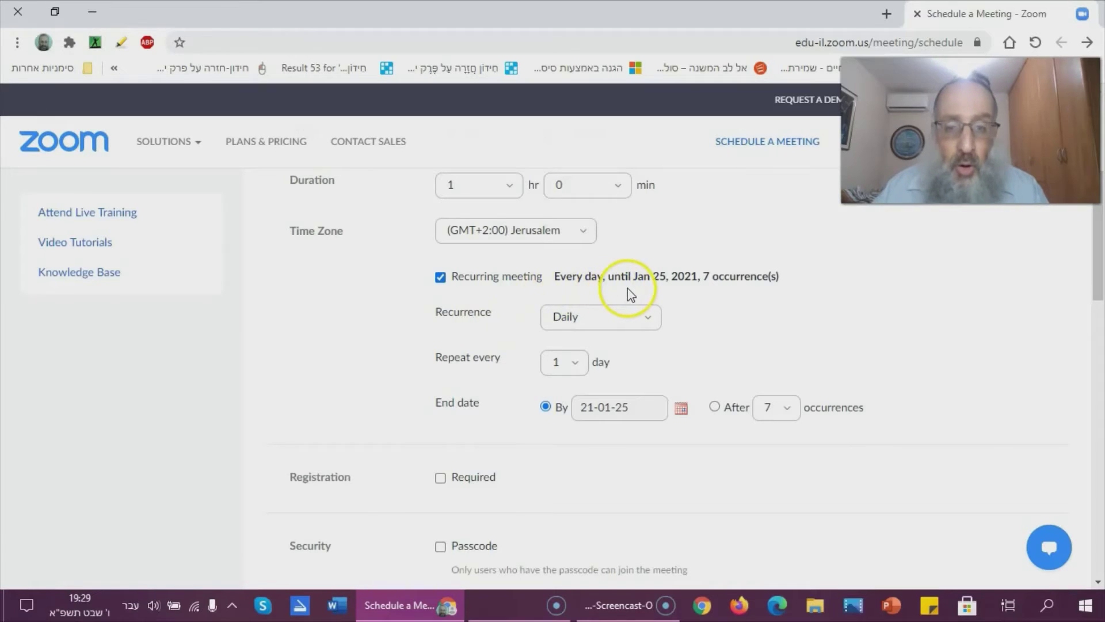
click(651, 320)
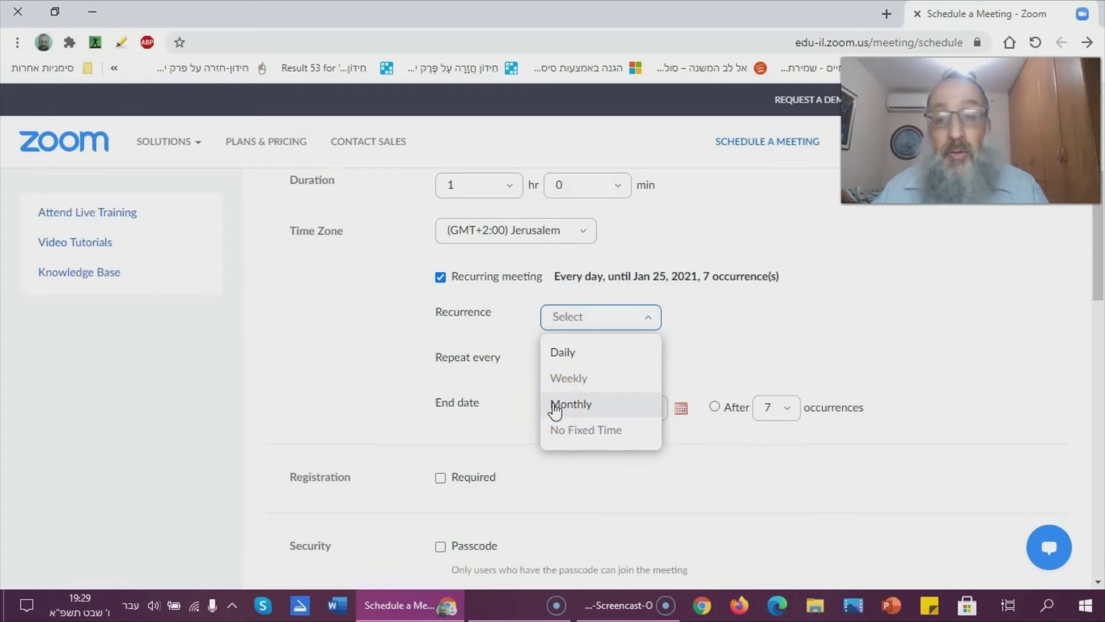
click(717, 292)
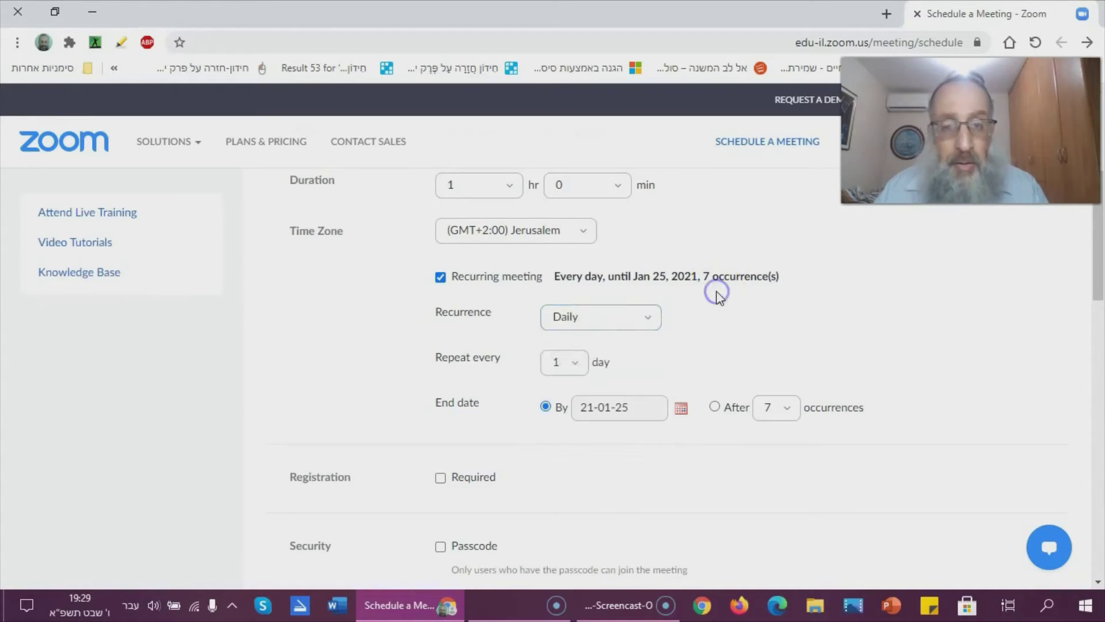
click(578, 279)
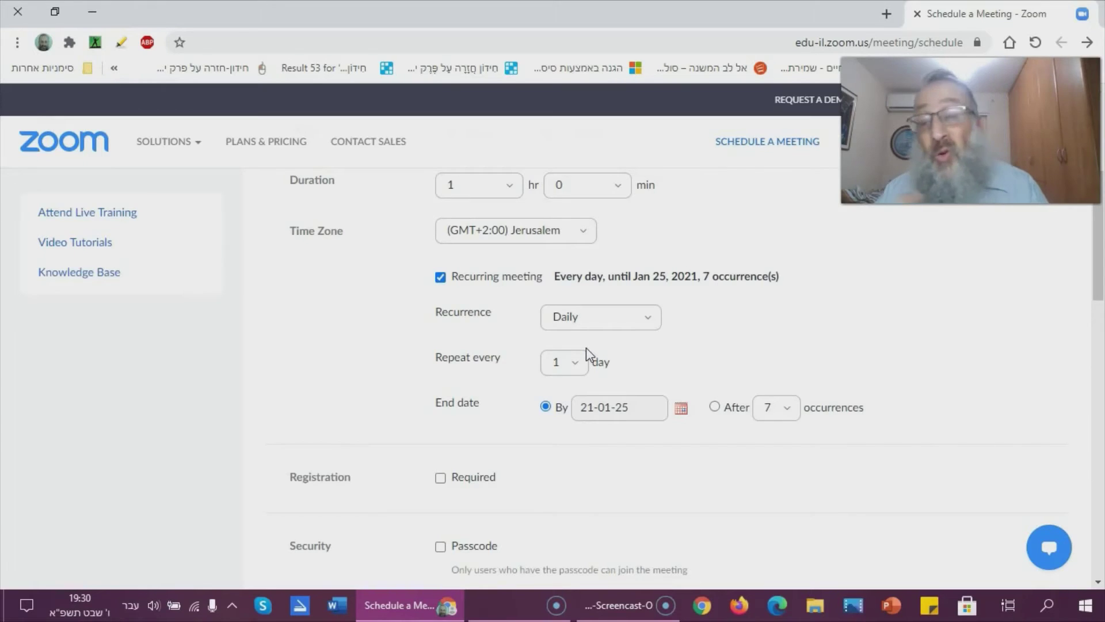
click(440, 278)
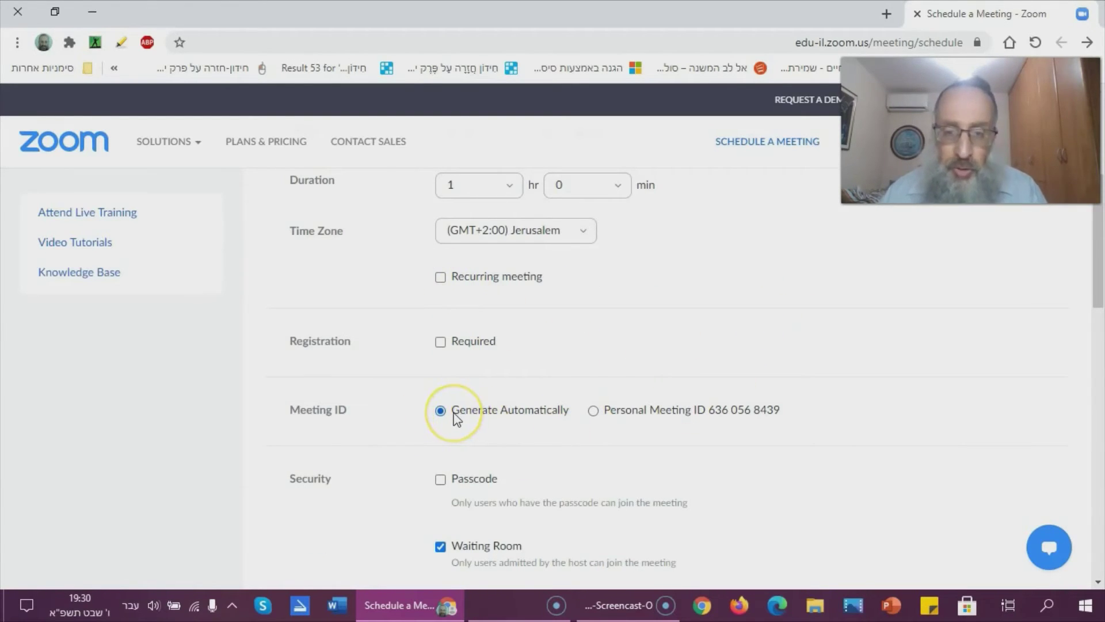
Set the meeting ID to the Personal Meeting ID instead of an automatically generated one
drag(453, 410, 478, 410)
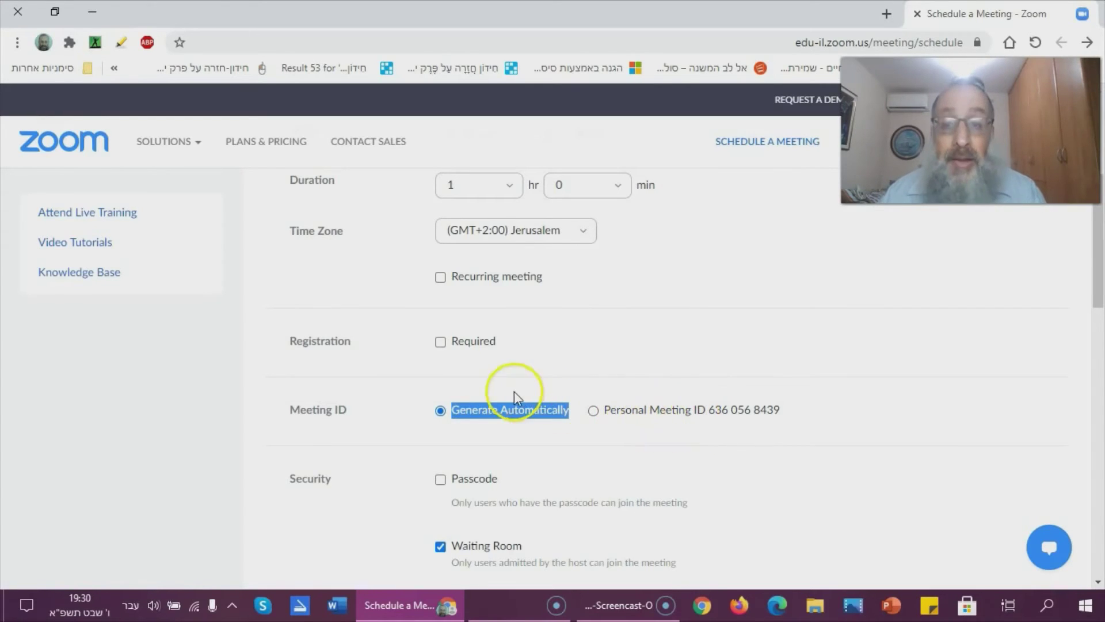
click(594, 412)
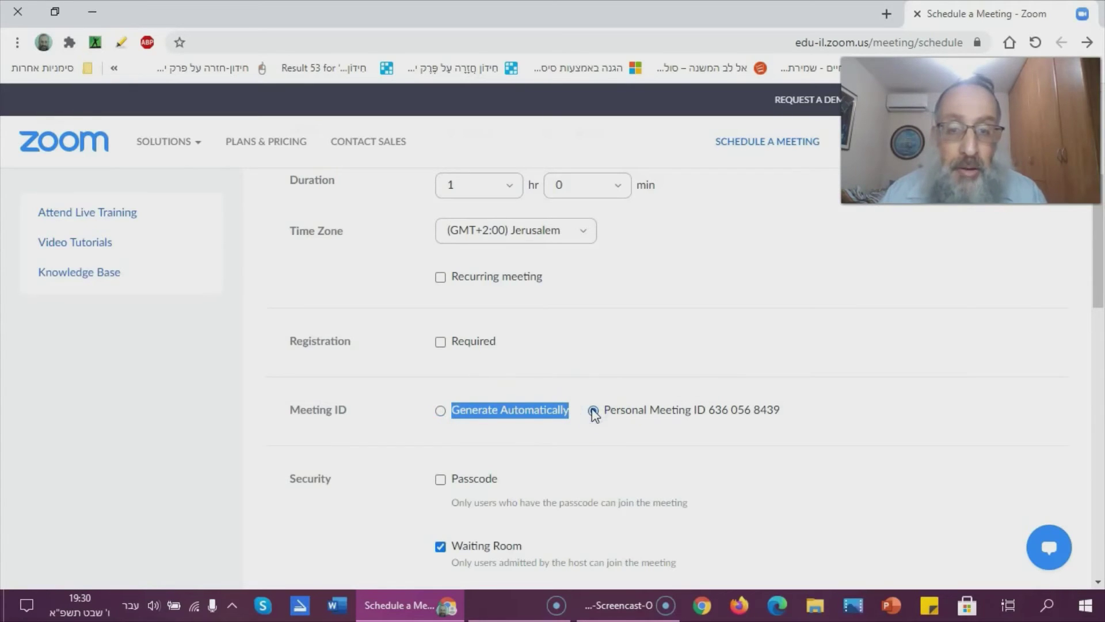
click(593, 412)
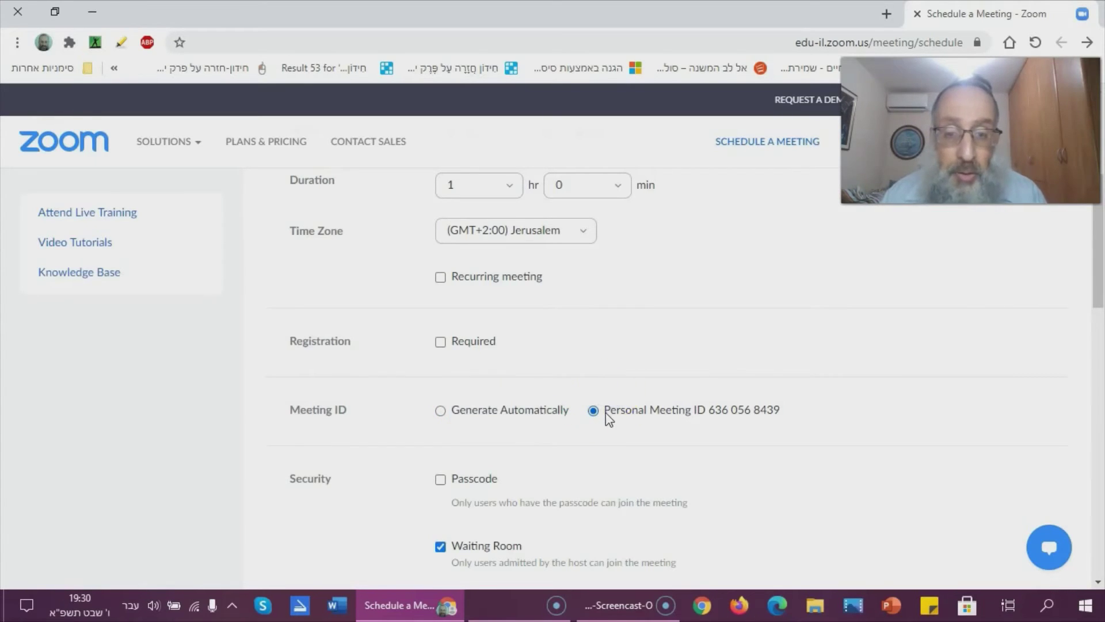
drag(609, 414, 787, 410)
click(789, 410)
Try disabling the waiting room in the security settings and enable it again
scroll(792, 415, down, 1)
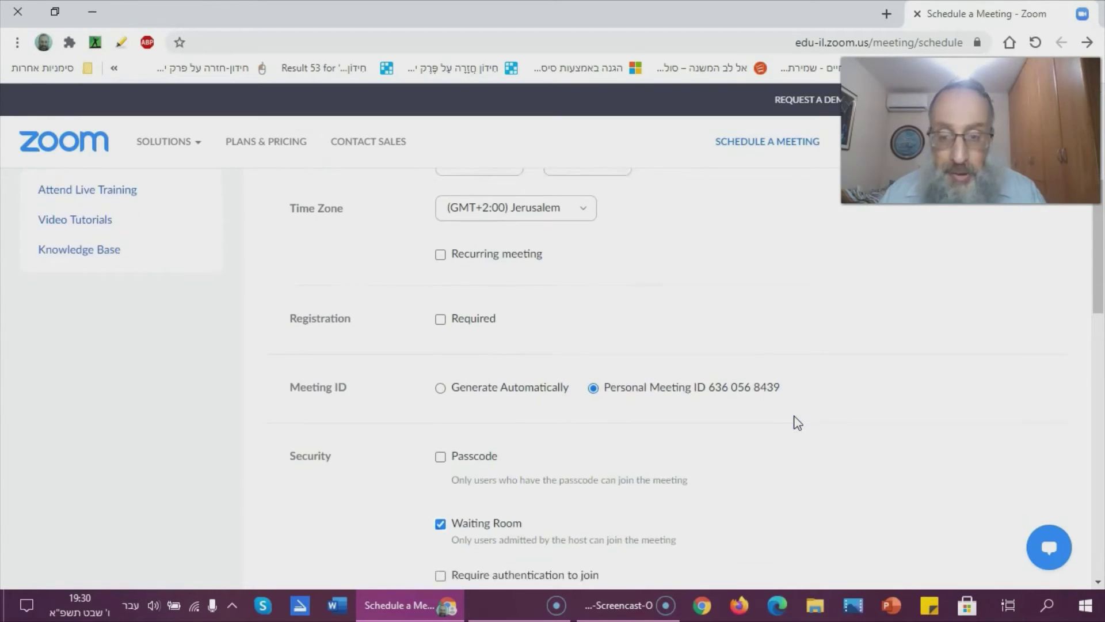
scroll(797, 423, down, 3)
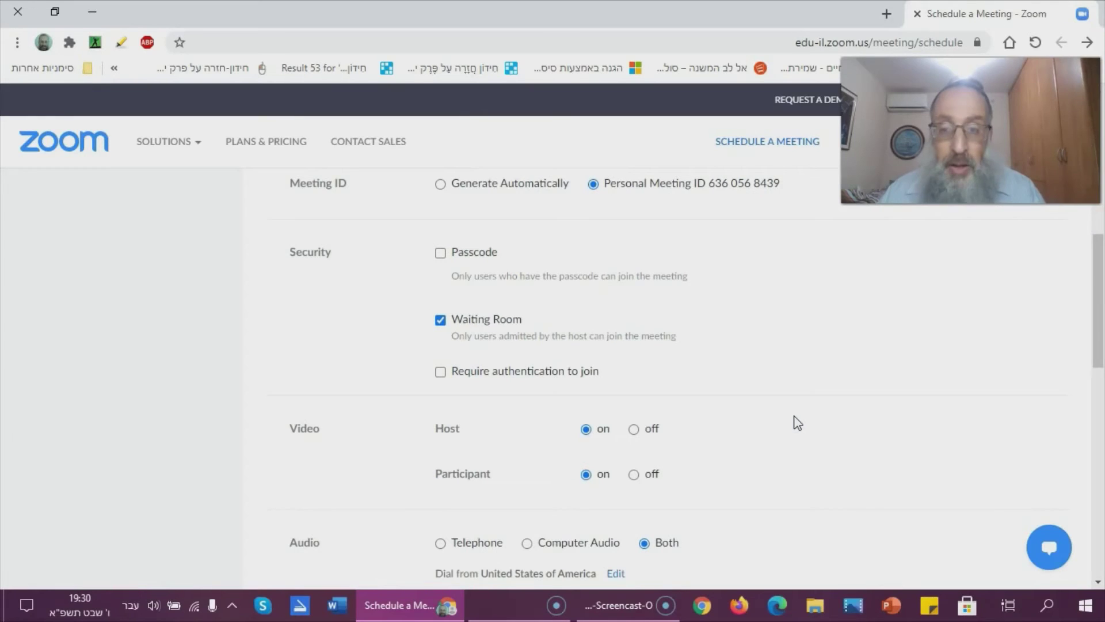
click(441, 321)
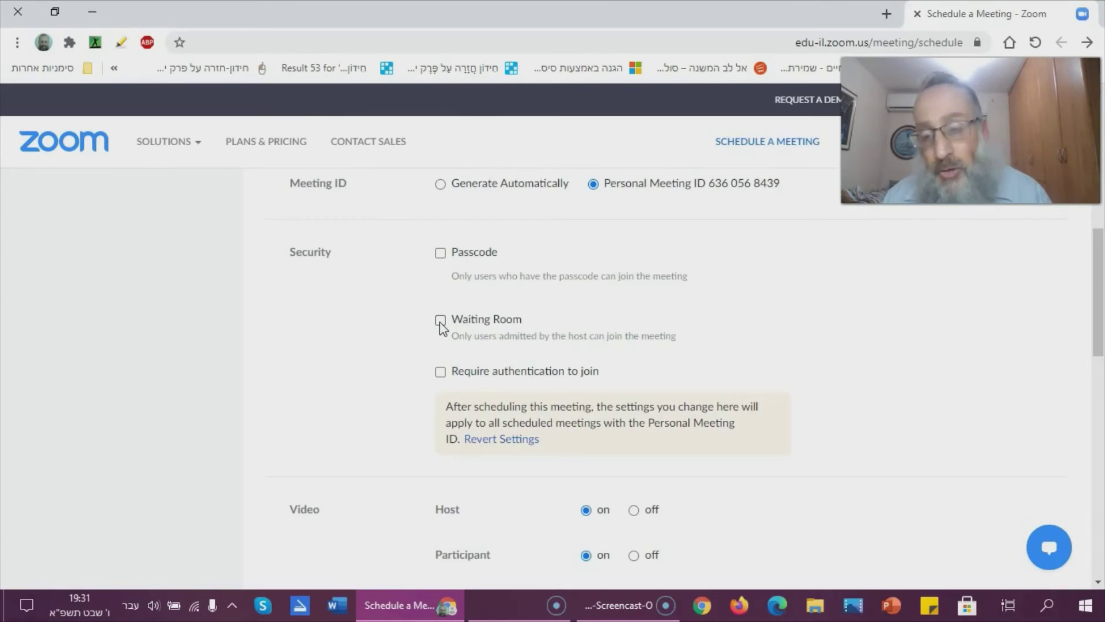
click(440, 322)
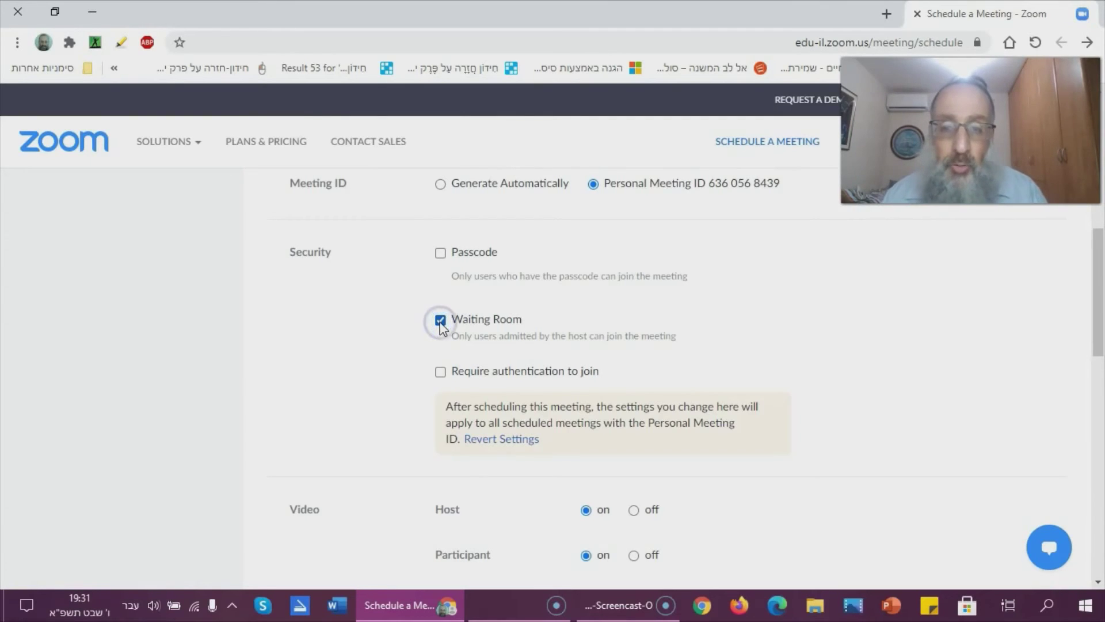
Try disabling the meeting option that allows participants to join anytime and enable it again
scroll(849, 338, down, 5)
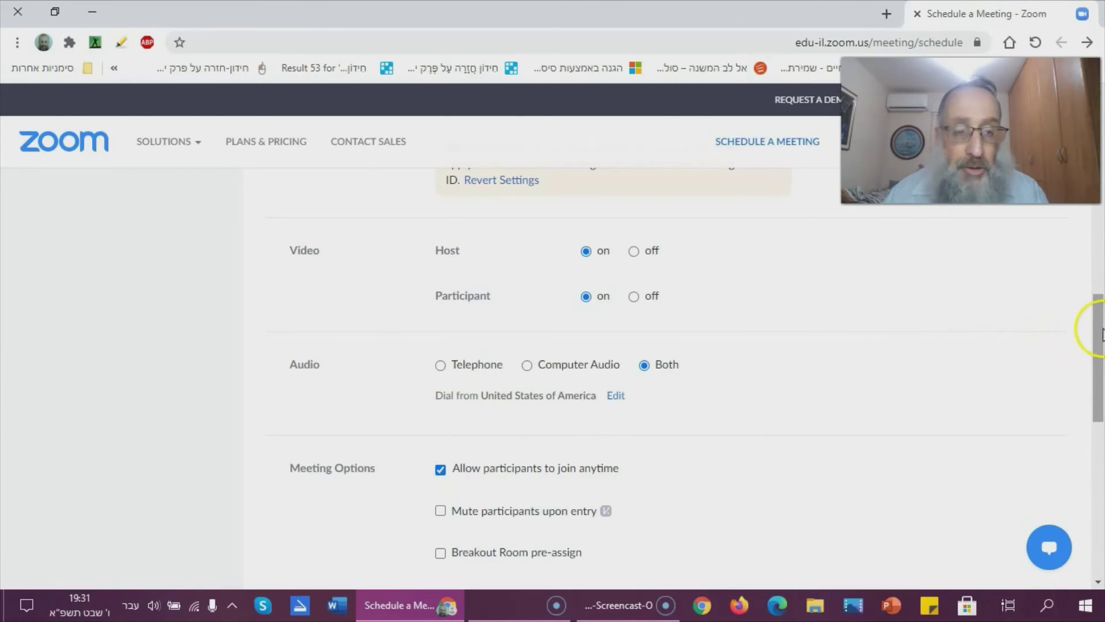
drag(1101, 332, 1098, 385)
click(443, 282)
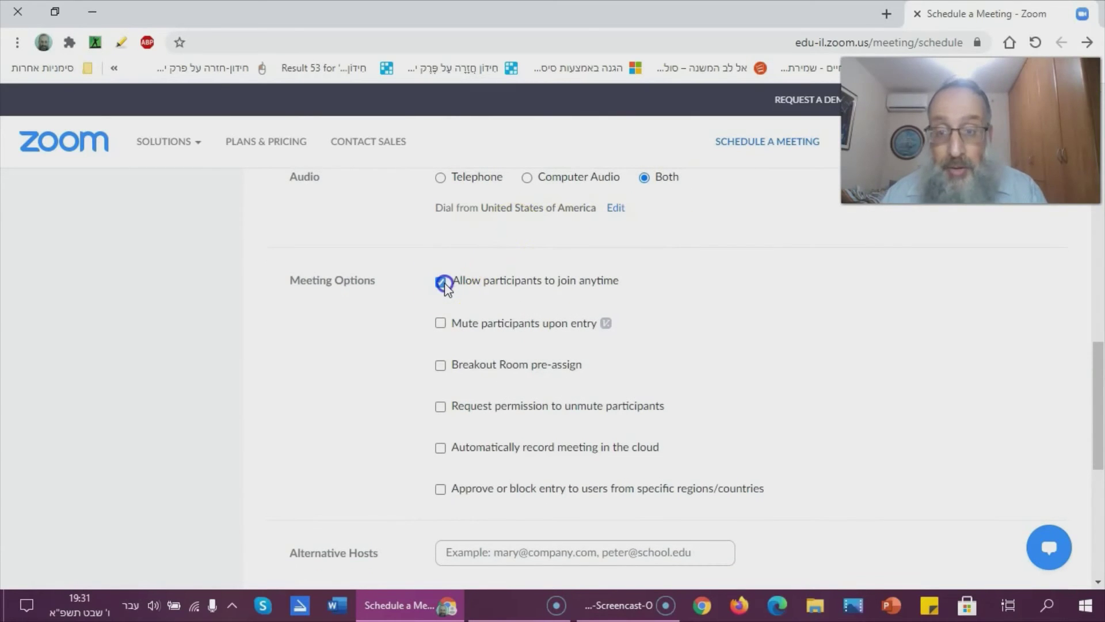
click(442, 282)
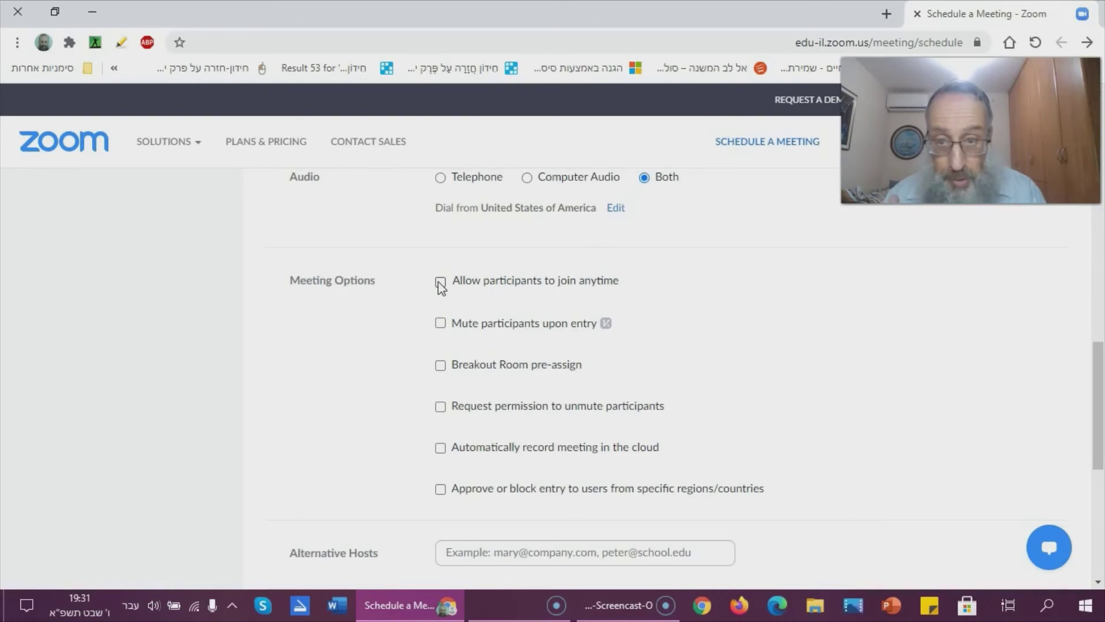
click(439, 282)
drag(1093, 397, 1066, 161)
scroll(553, 346, down, 2)
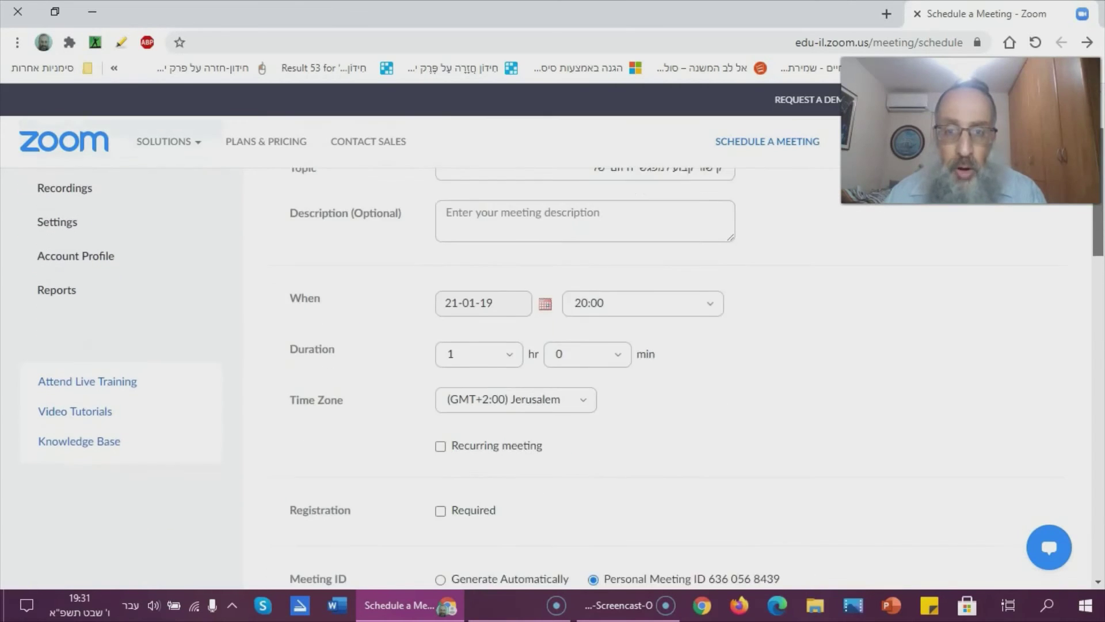
Review the meeting form's Personal Meeting ID, video, audio and meeting options, and save the scheduled meeting
scroll(553, 345, up, 3)
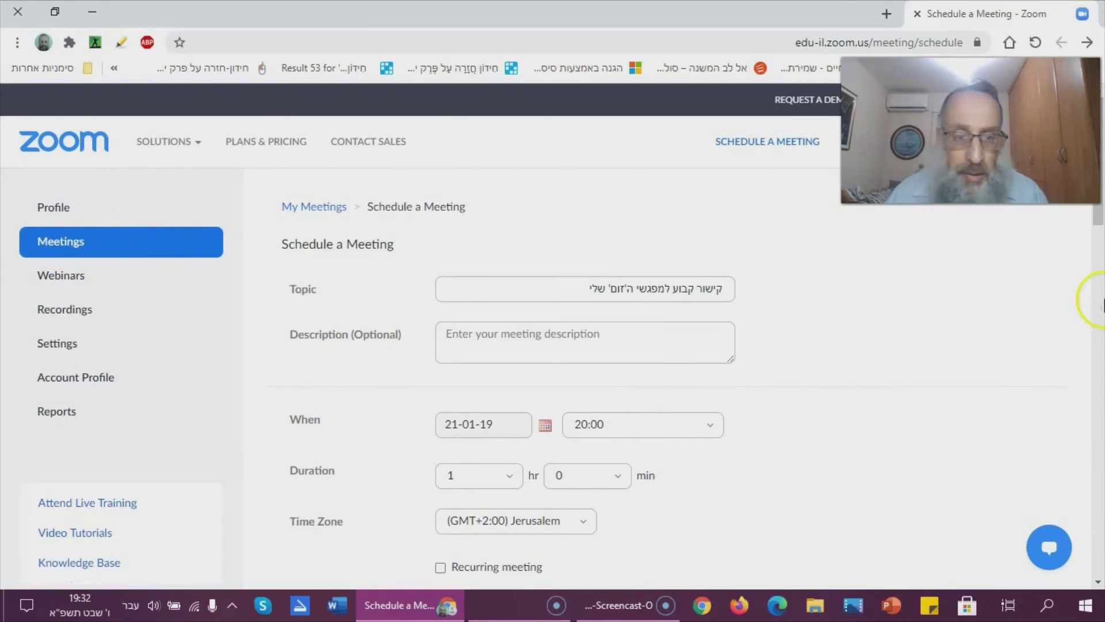
drag(1098, 222, 1097, 308)
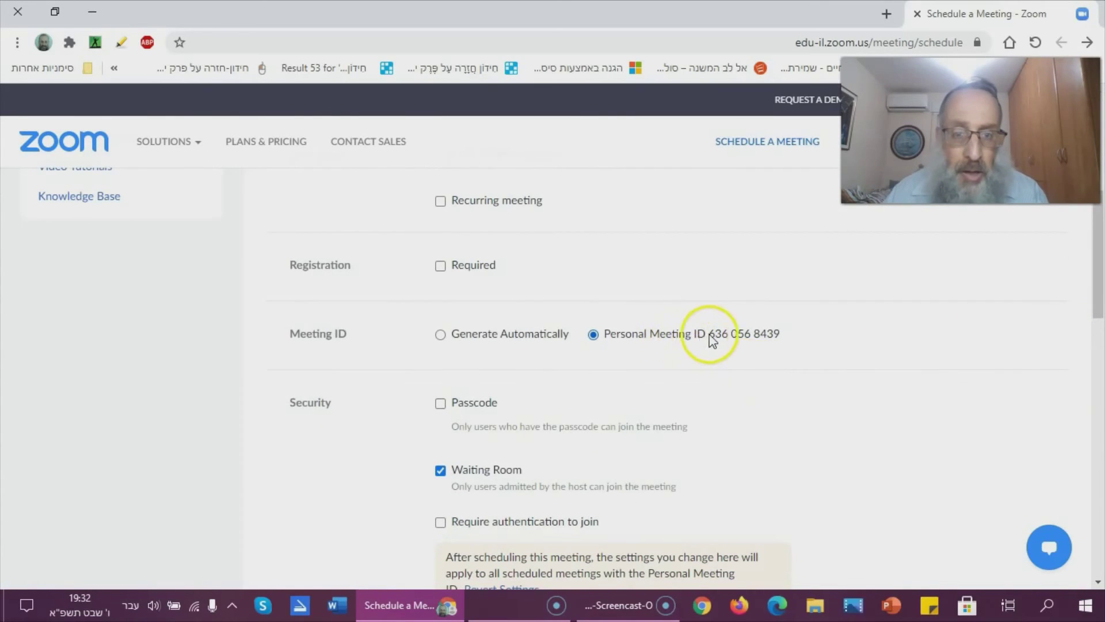
drag(610, 334, 800, 328)
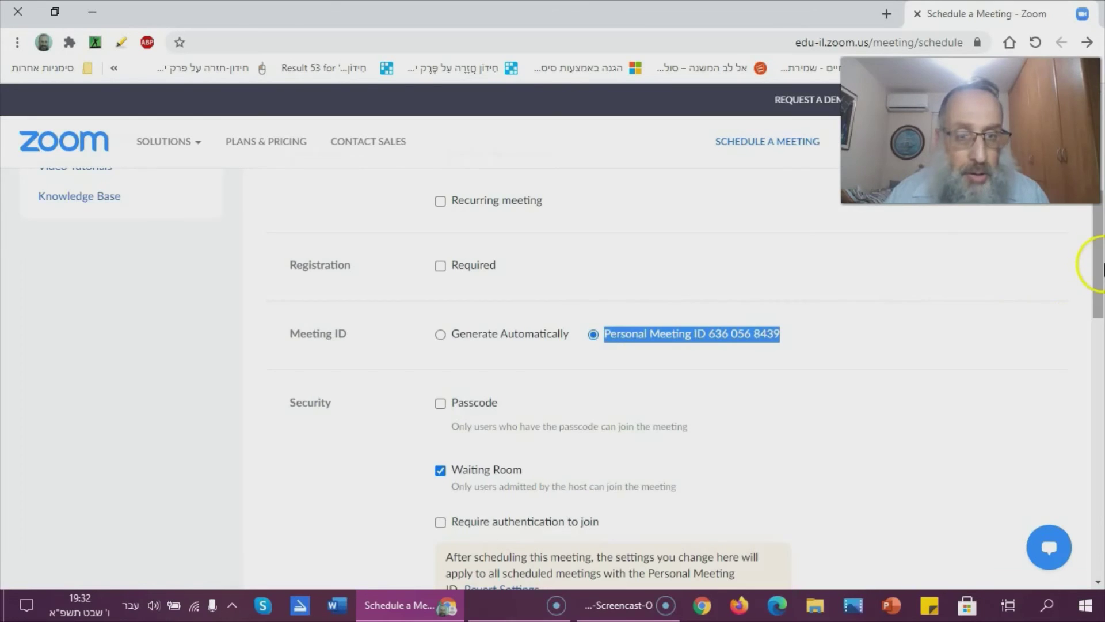
drag(1099, 270, 1093, 359)
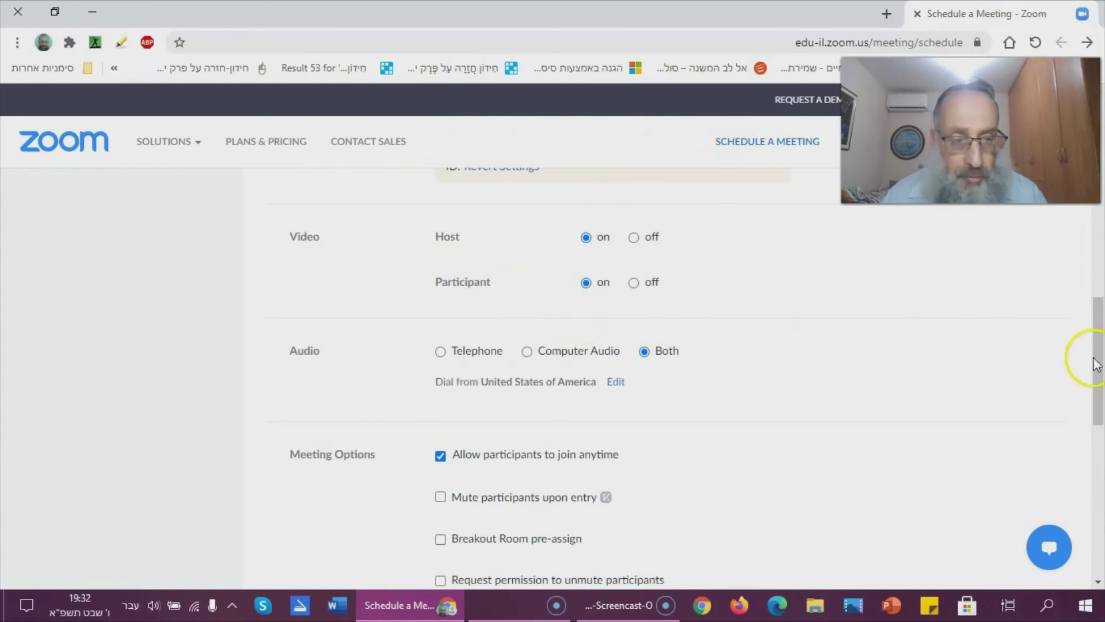
drag(1097, 357, 1098, 375)
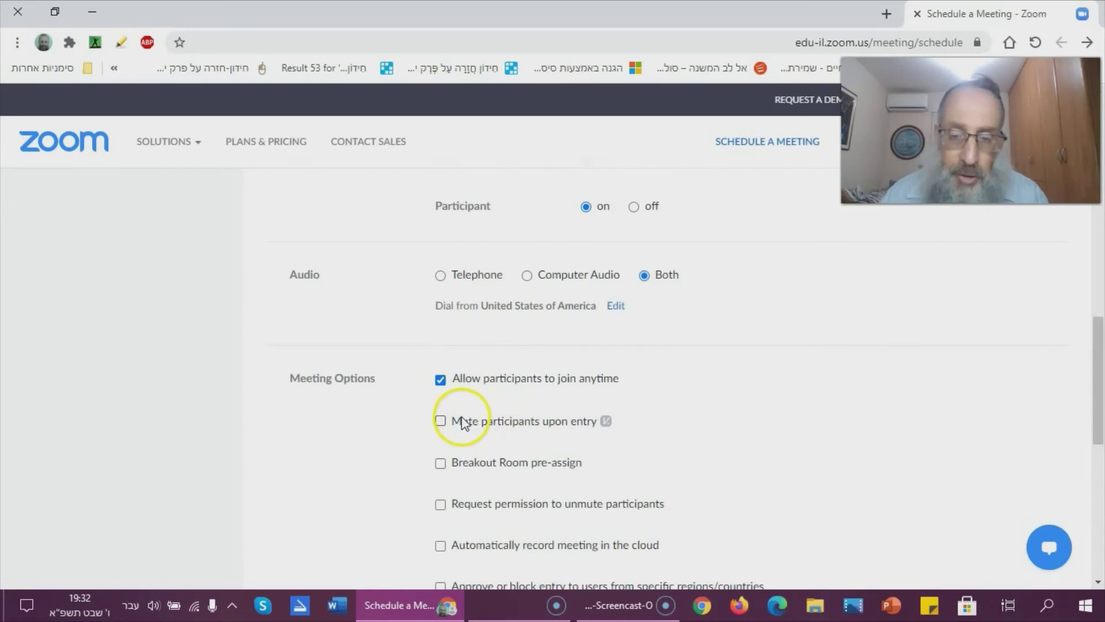
drag(1100, 358, 1100, 447)
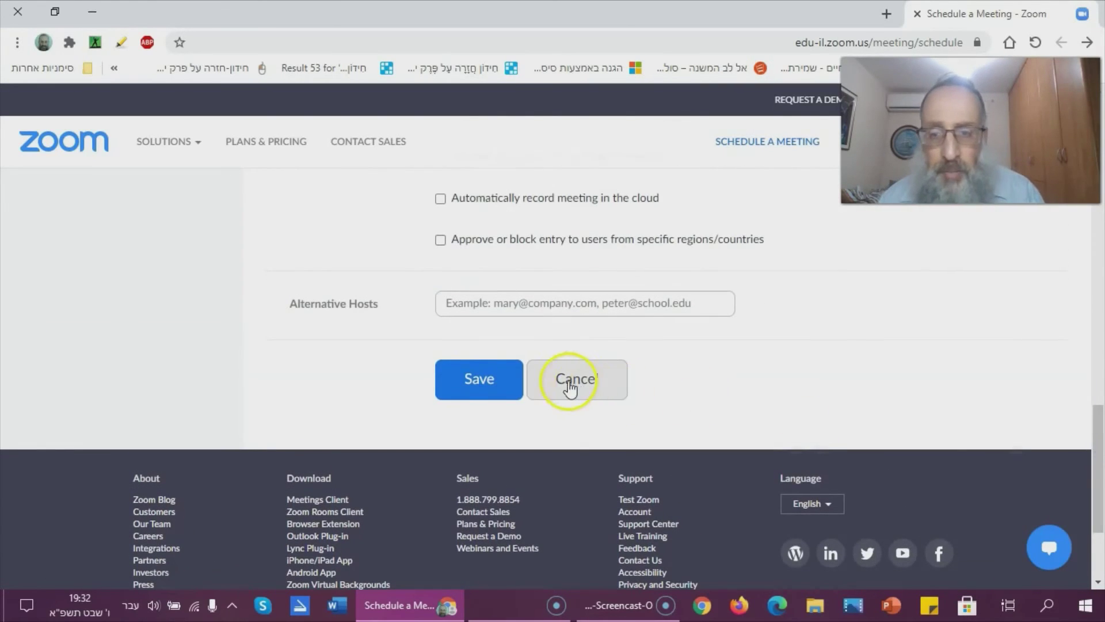
click(484, 383)
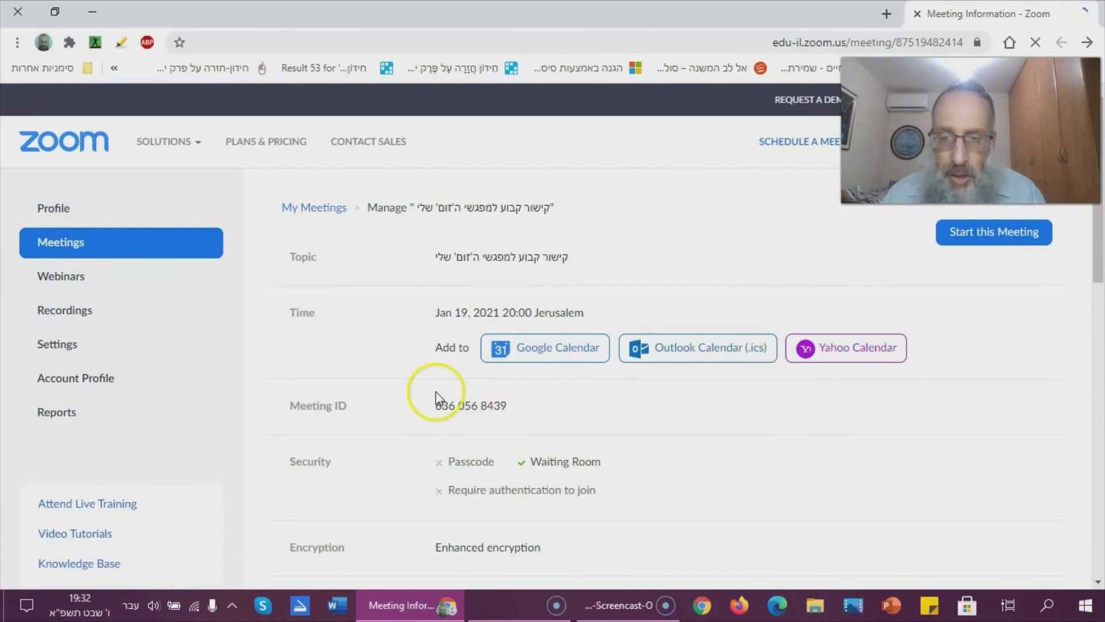
Highlight the meeting ID in the saved meeting's details and copy its invite link
click(506, 412)
triple_click(507, 412)
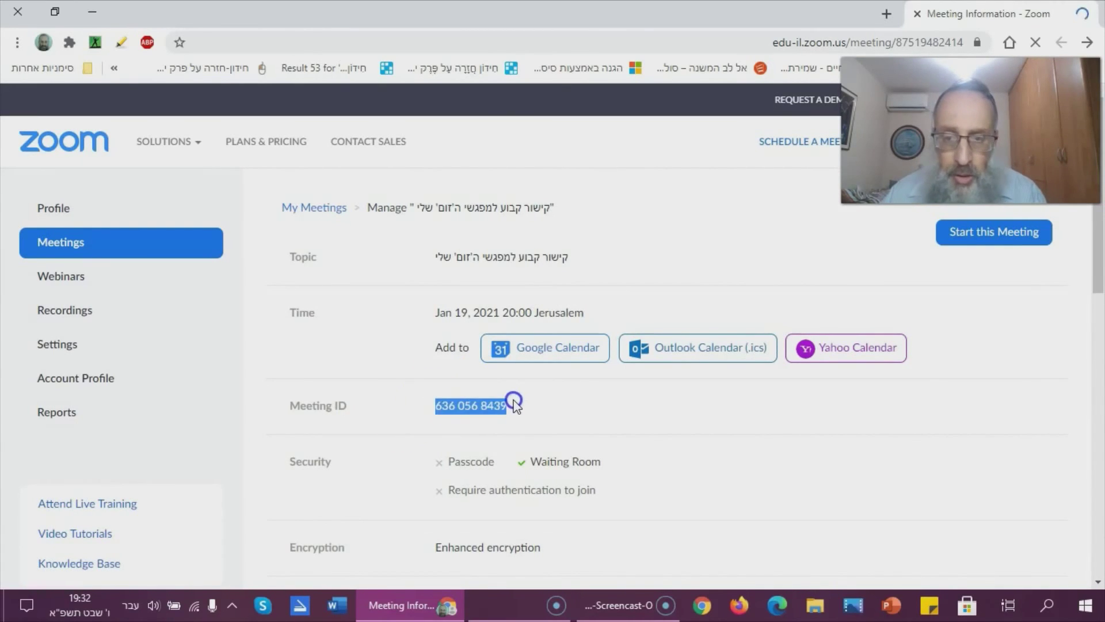
click(651, 424)
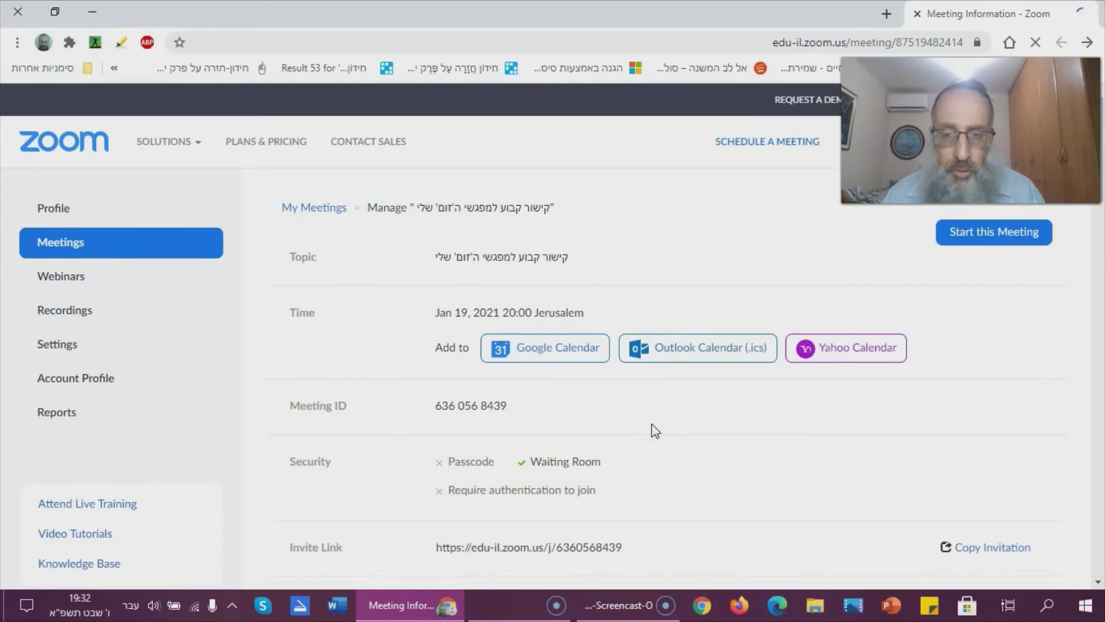
click(825, 436)
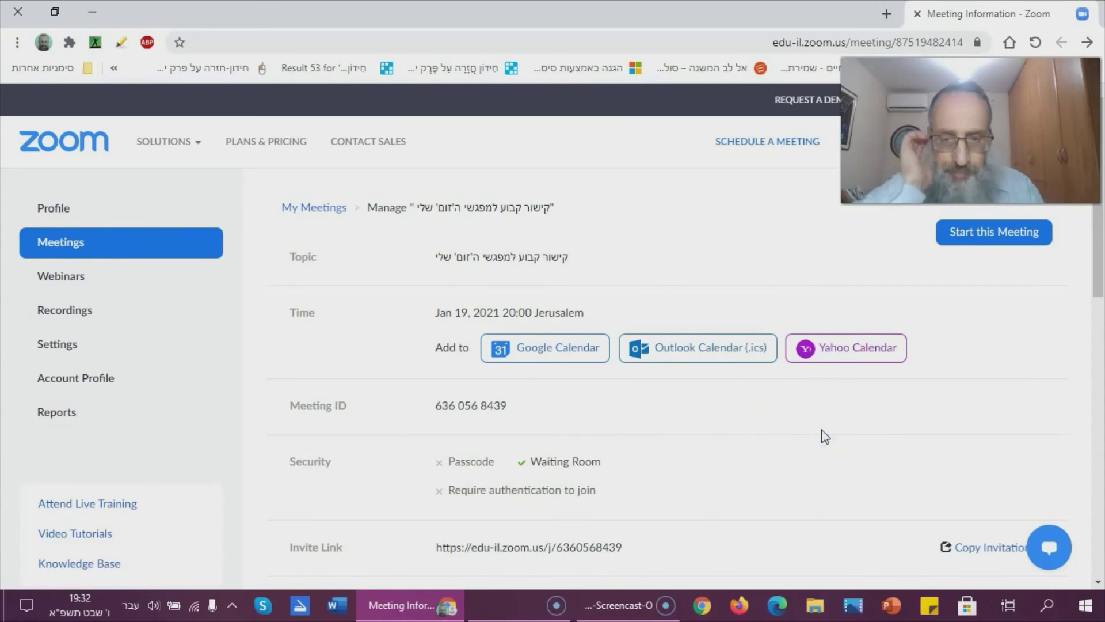
scroll(825, 436, down, 4)
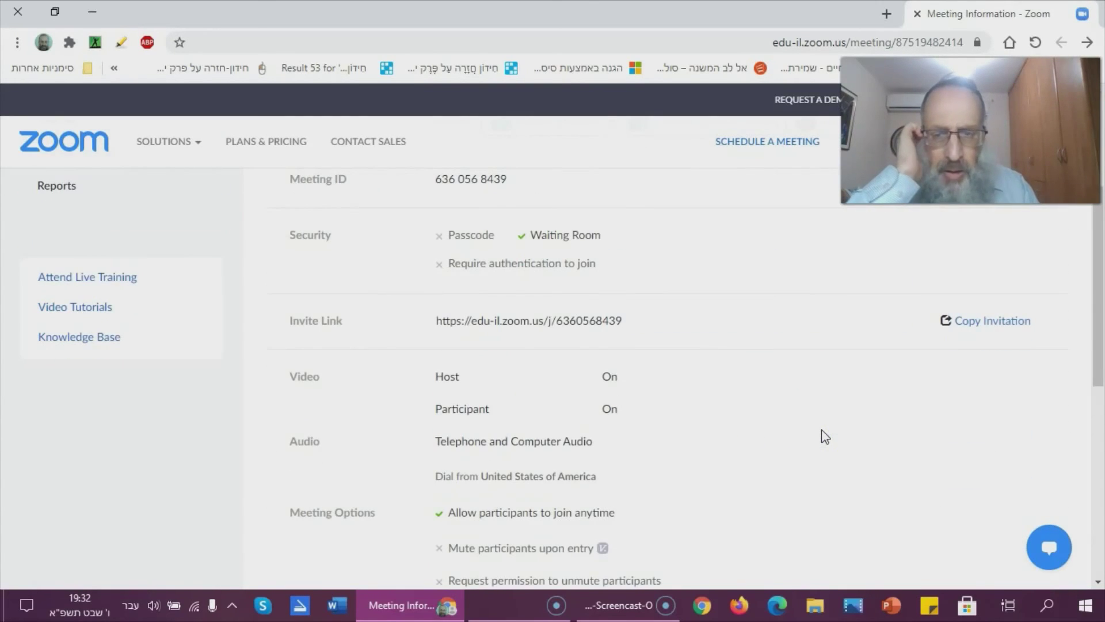
click(498, 313)
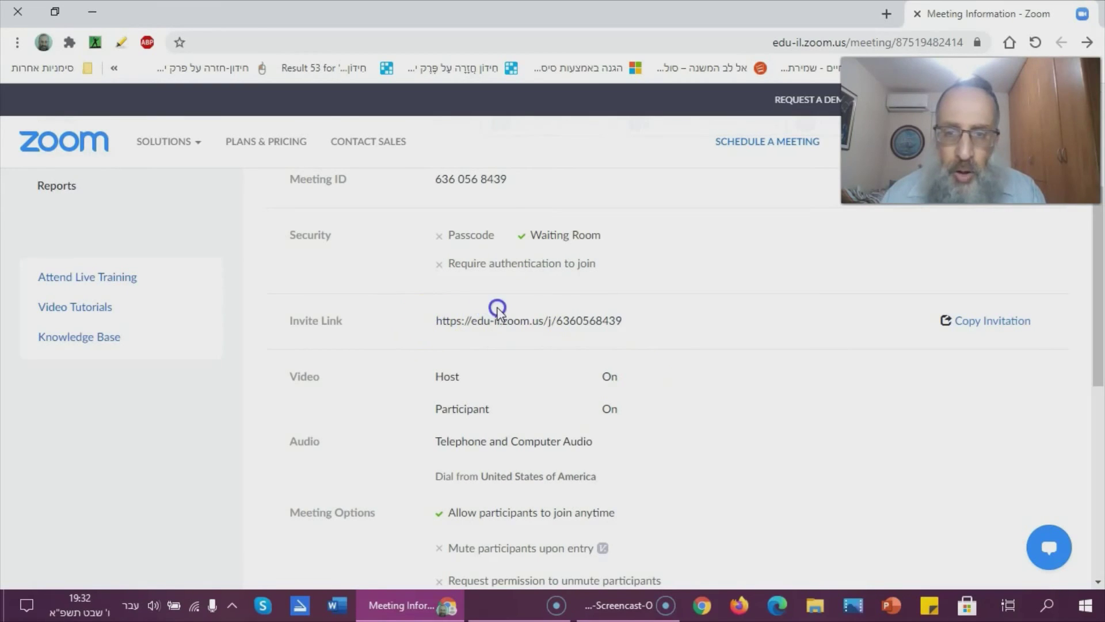
triple_click(619, 321)
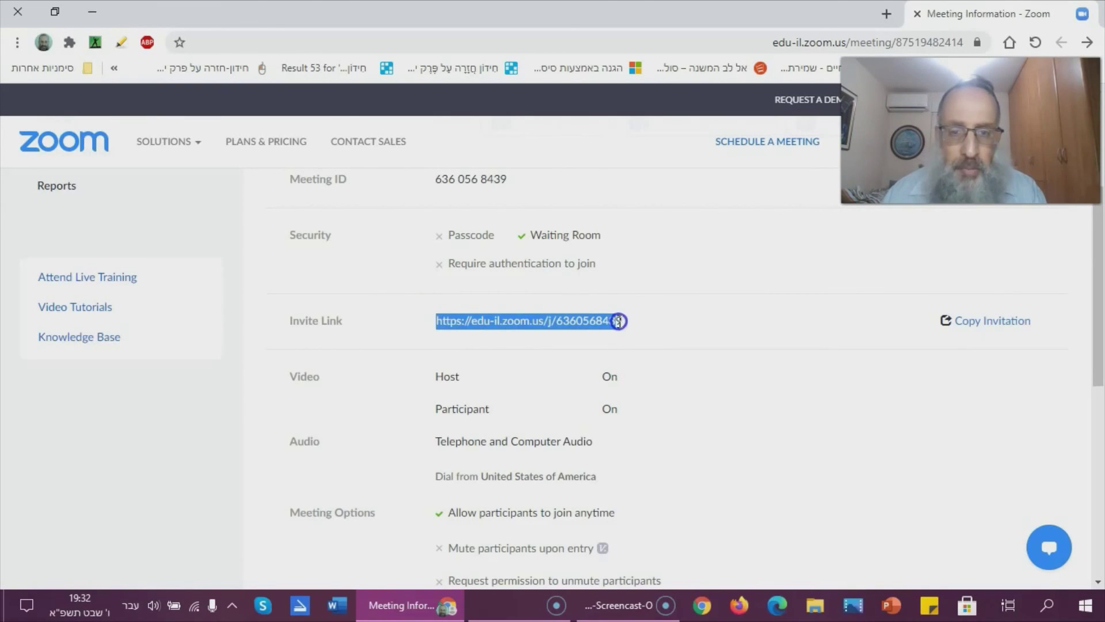
right_click(603, 321)
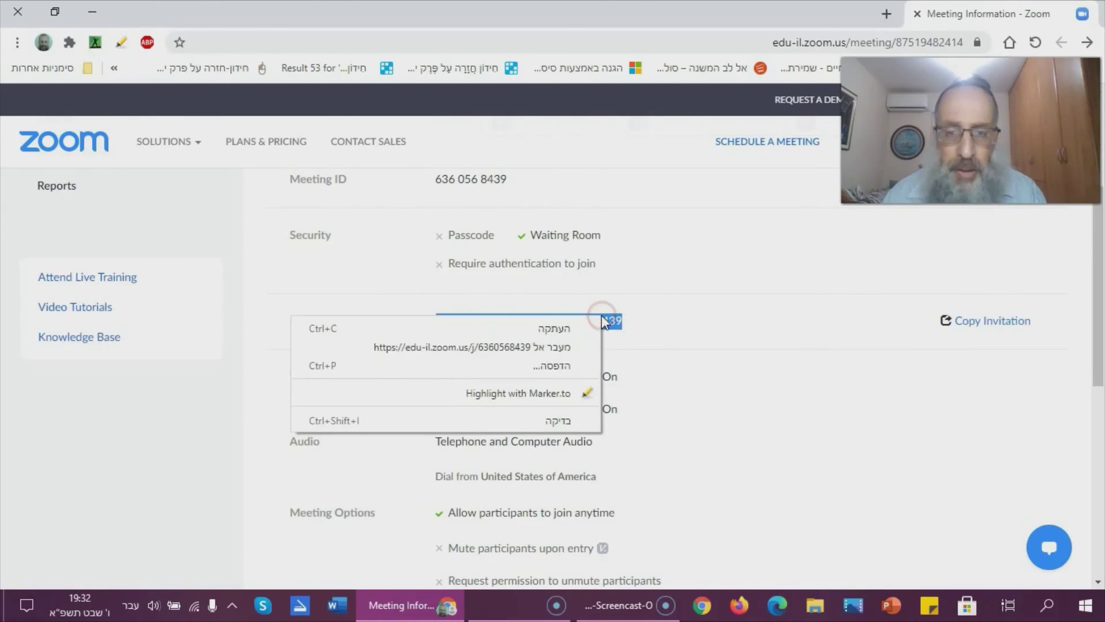
click(567, 332)
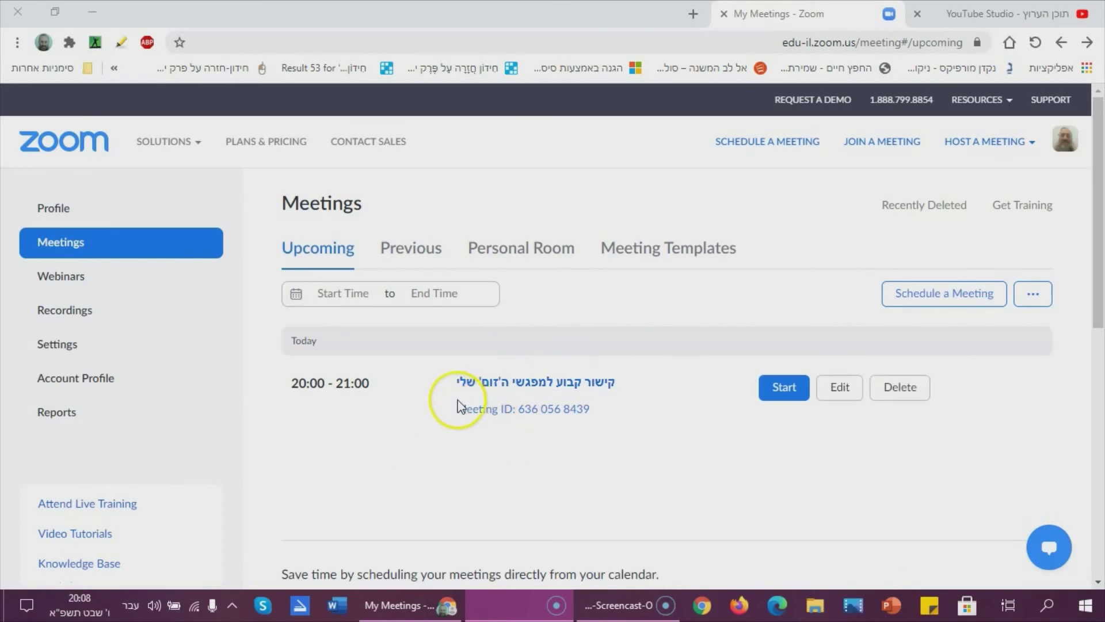
Highlight the meeting ID of the meeting "קישור קבוע למפגשי ה'זום' שלי" among the upcoming meetings and start that meeting
drag(591, 408, 464, 410)
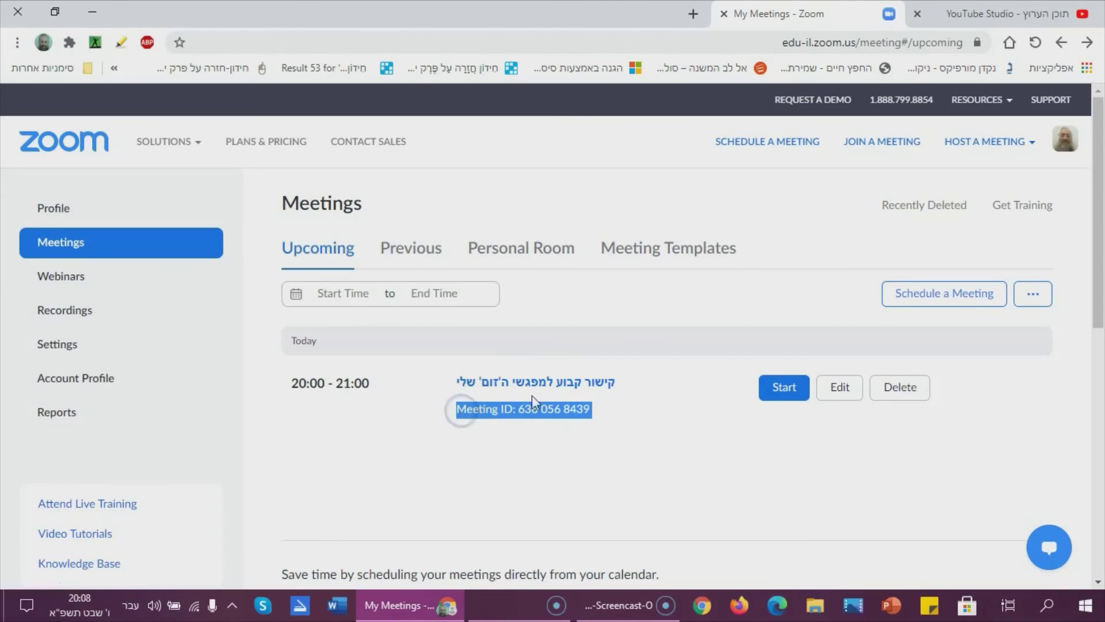
click(783, 393)
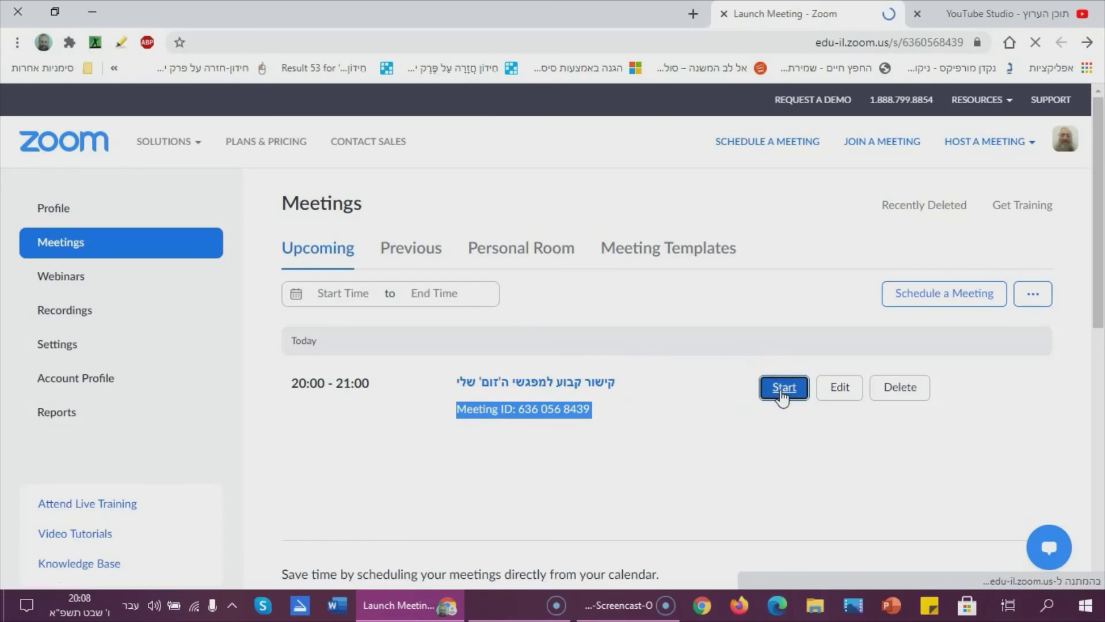